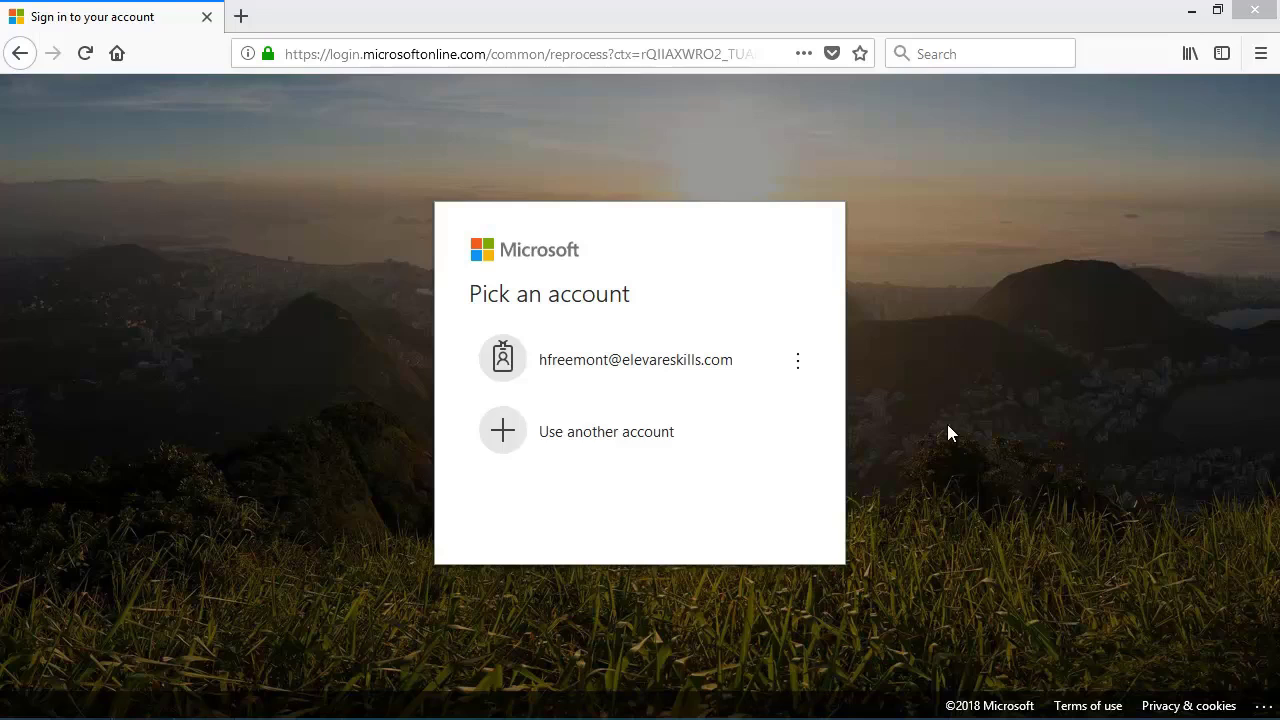
Step: Sign in with the saved work account and its password
left_click(690, 376)
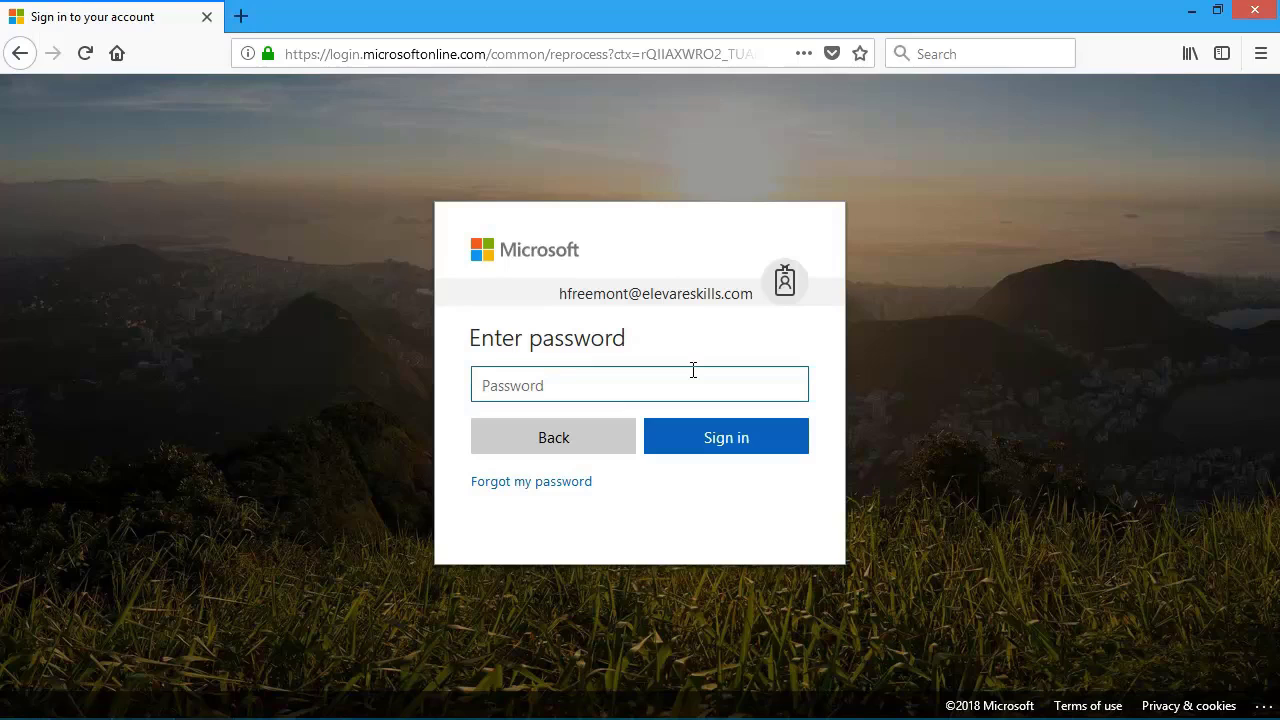
type("••••••••••")
left_click(712, 446)
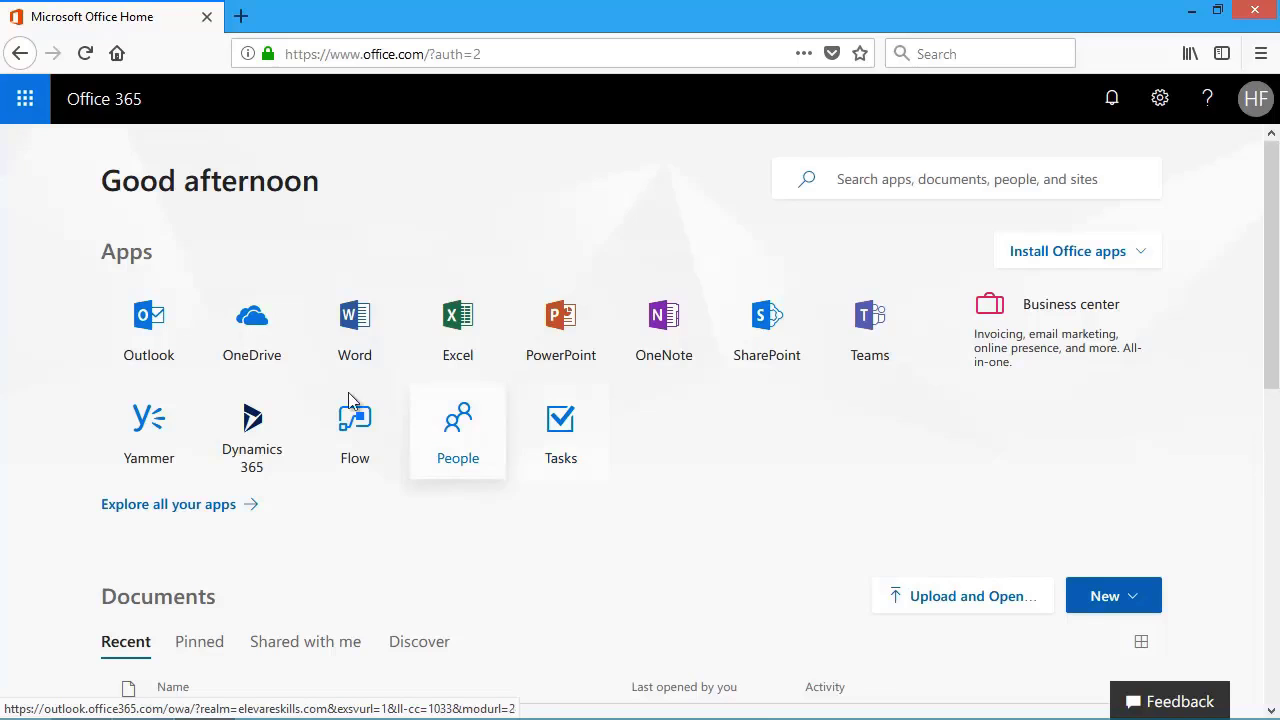
Step: Open the Office 365 app launcher to list the available apps
left_click(36, 108)
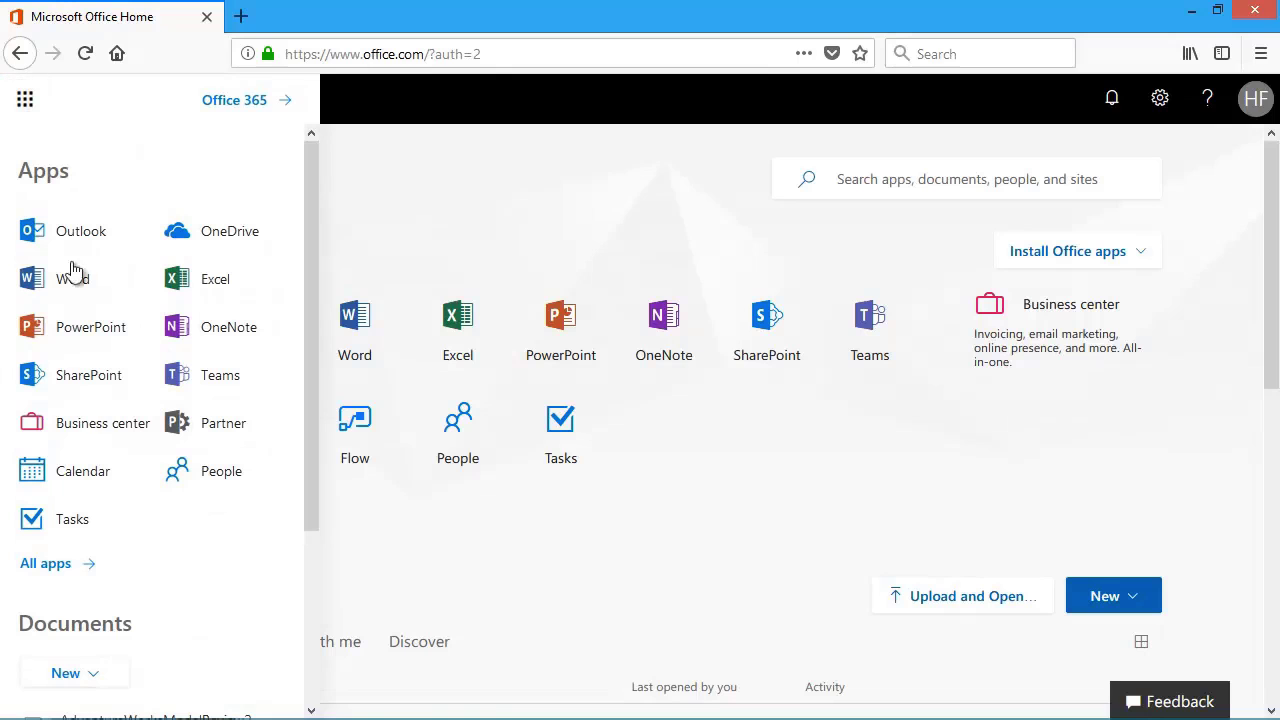
Step: Launch Tasks and switch the view to the plain Tasks list under My tasks
left_click(72, 519)
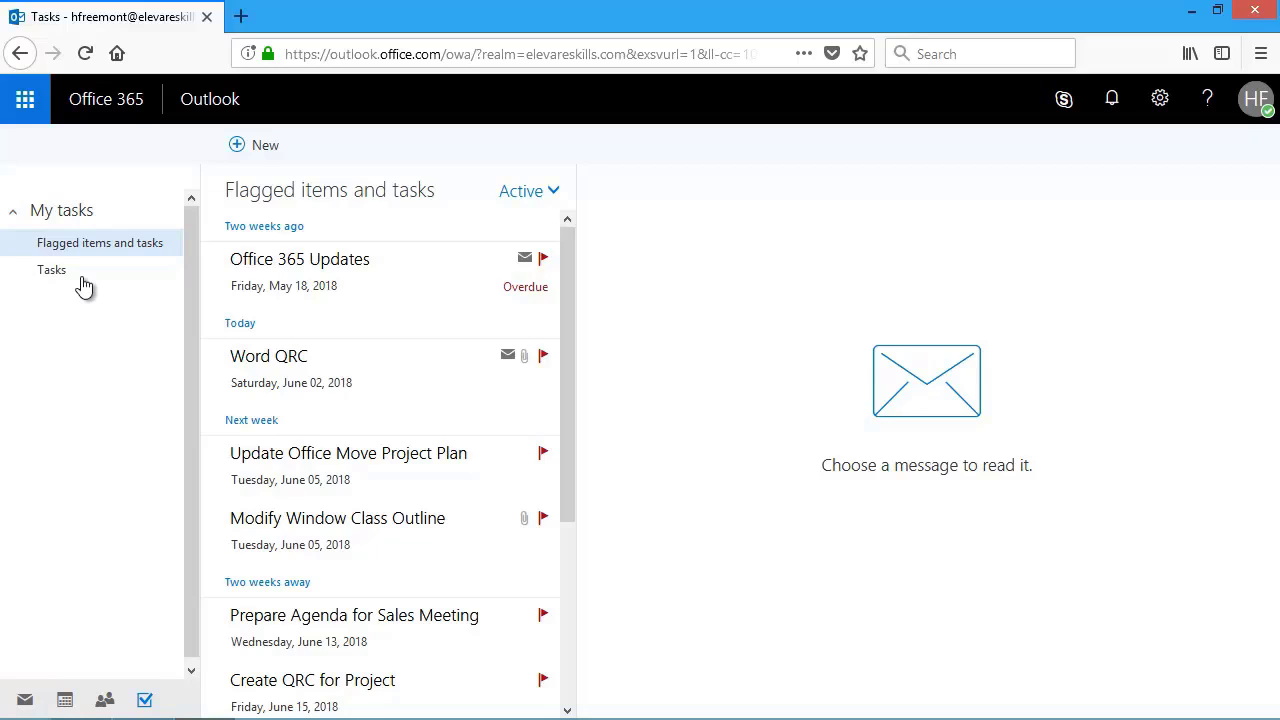
left_click(84, 287)
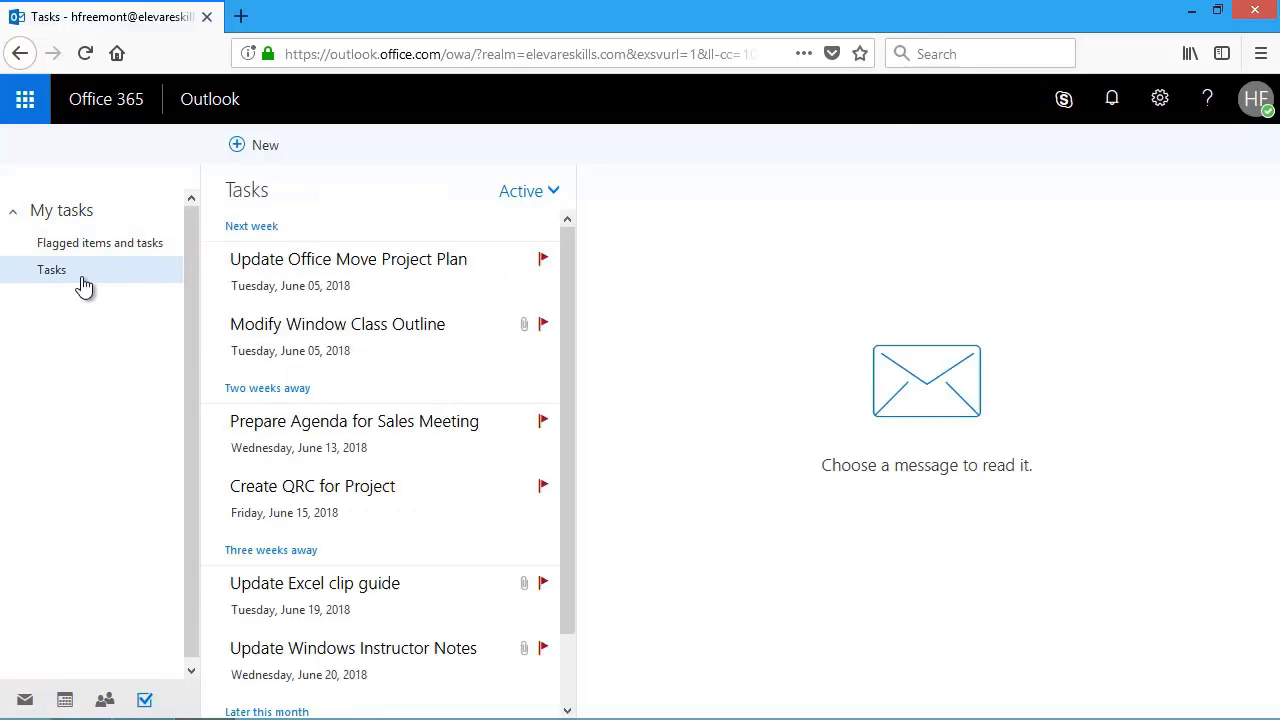
left_click(24, 702)
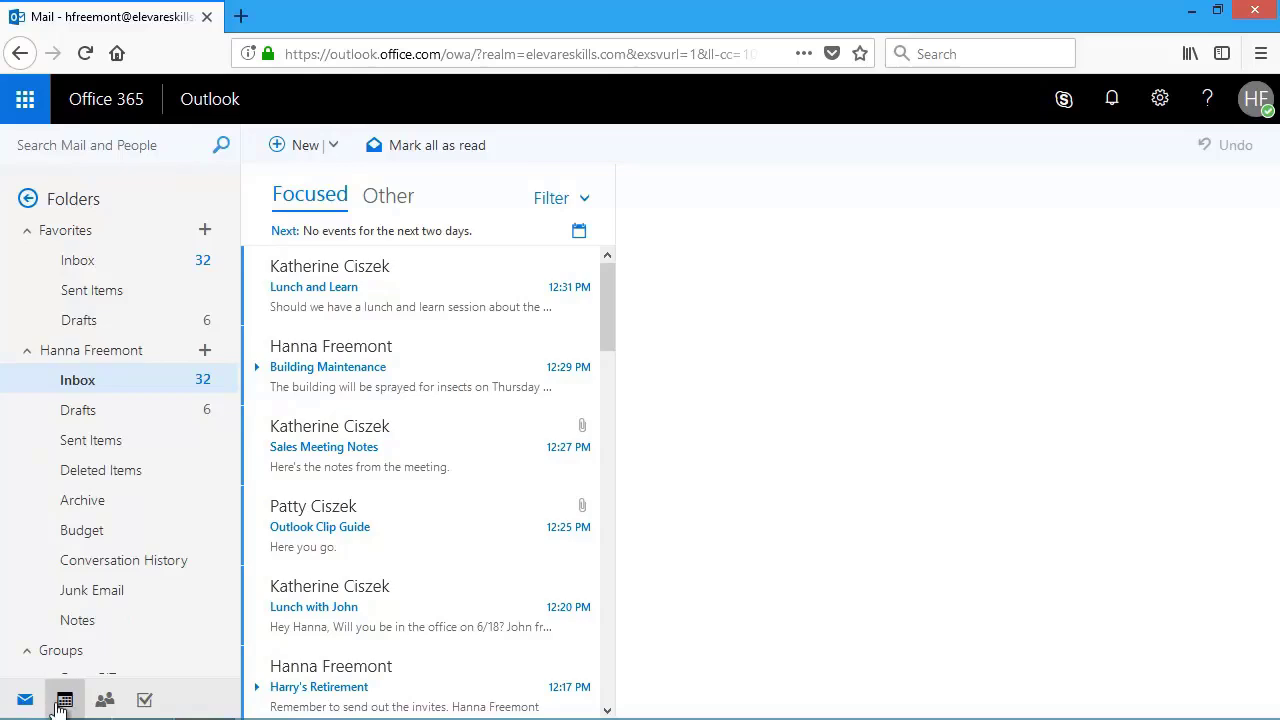
left_click(63, 702)
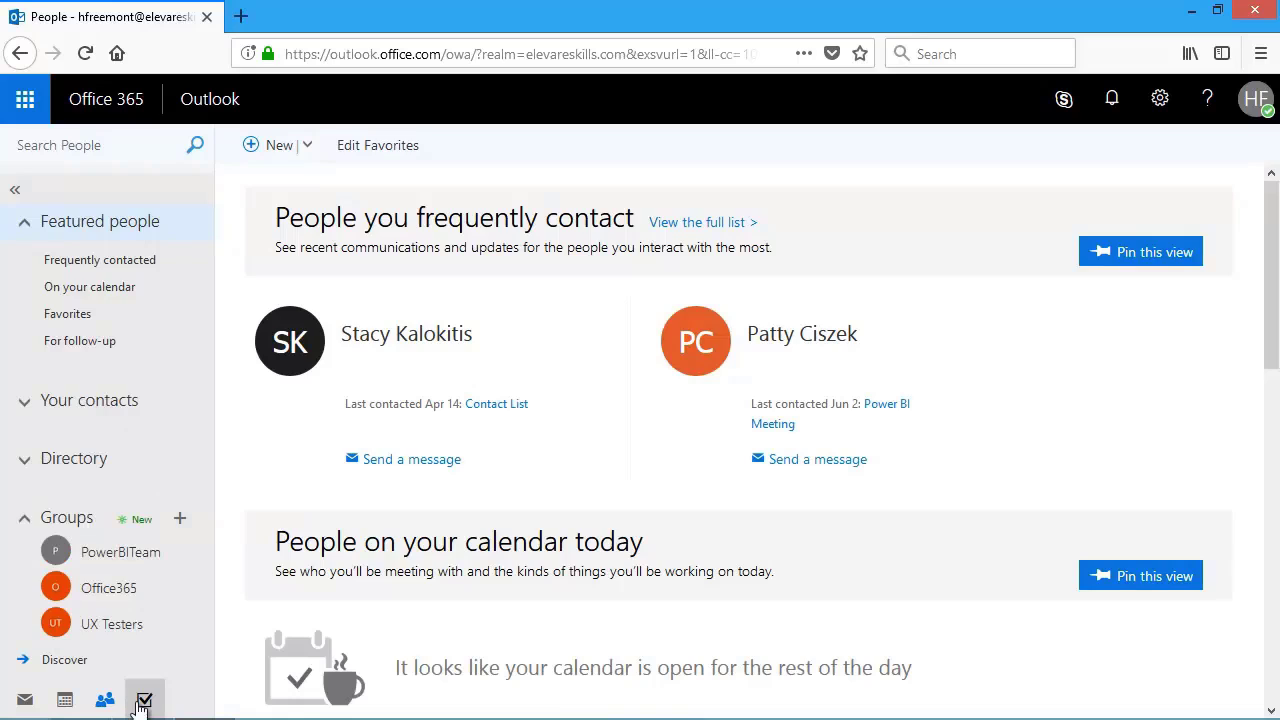
left_click(143, 700)
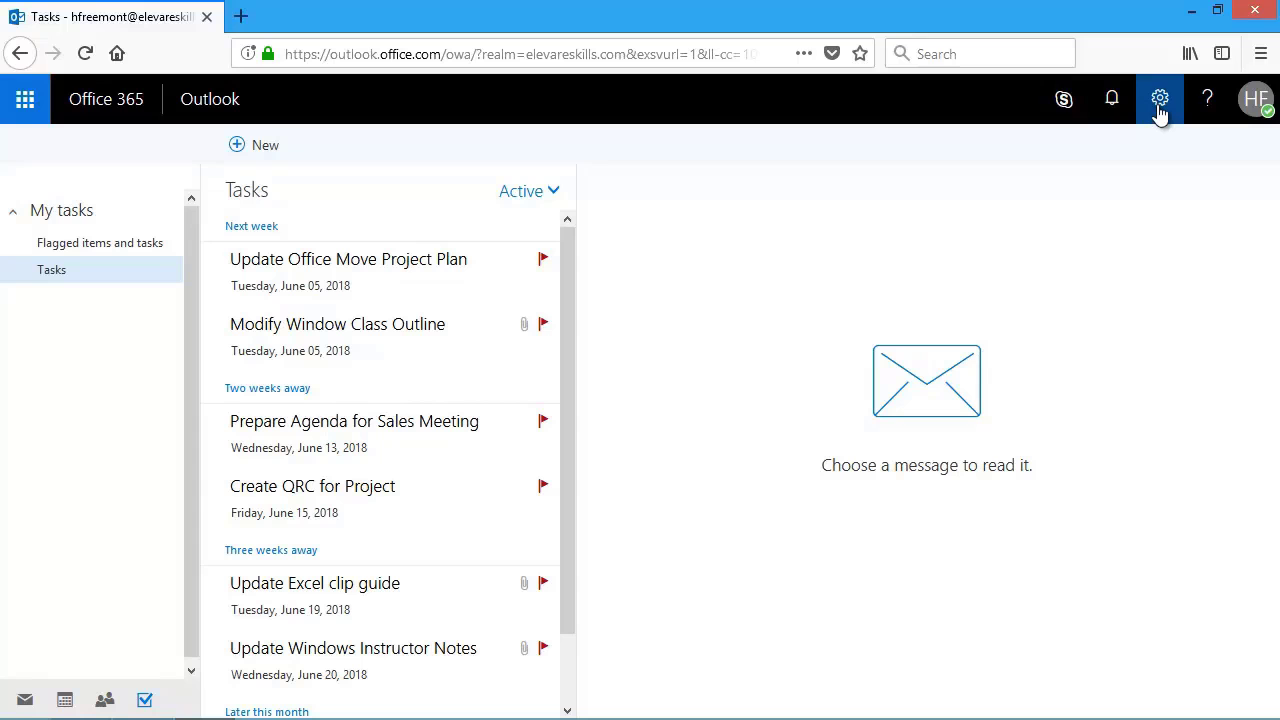
Step: Check the account details panel, close it, and select the first task in the list
left_click(1250, 112)
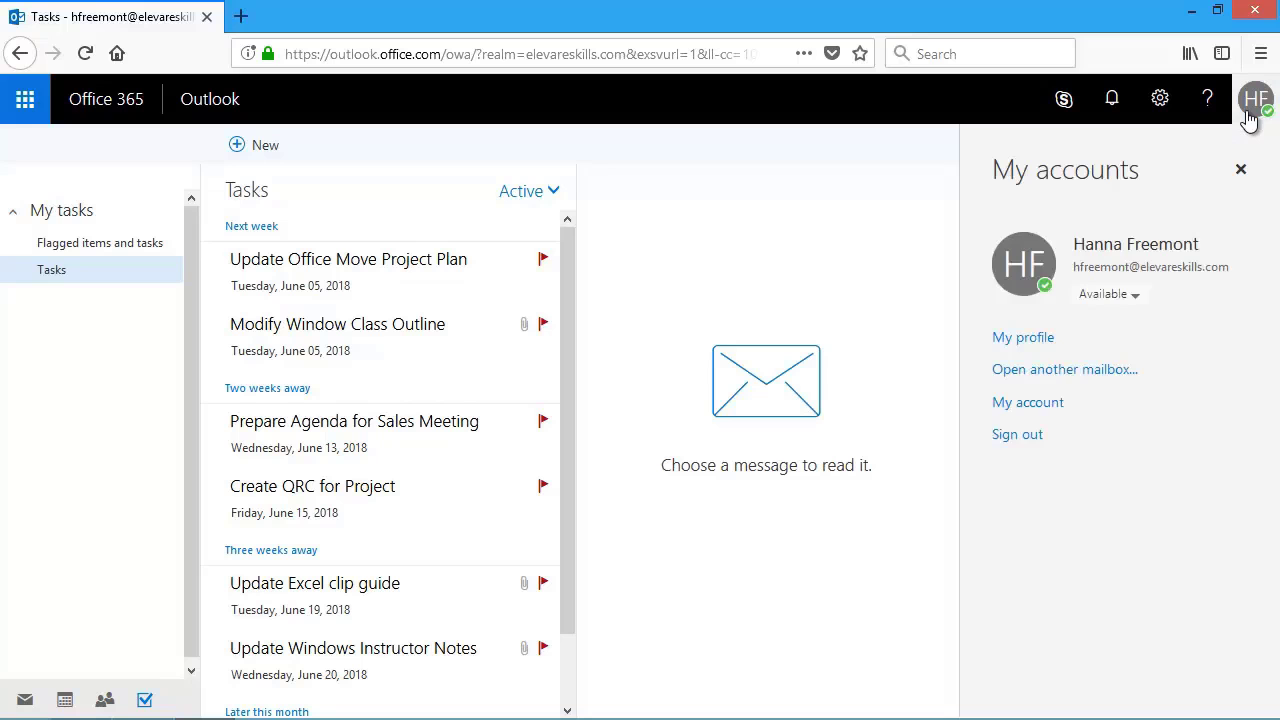
left_click(1240, 172)
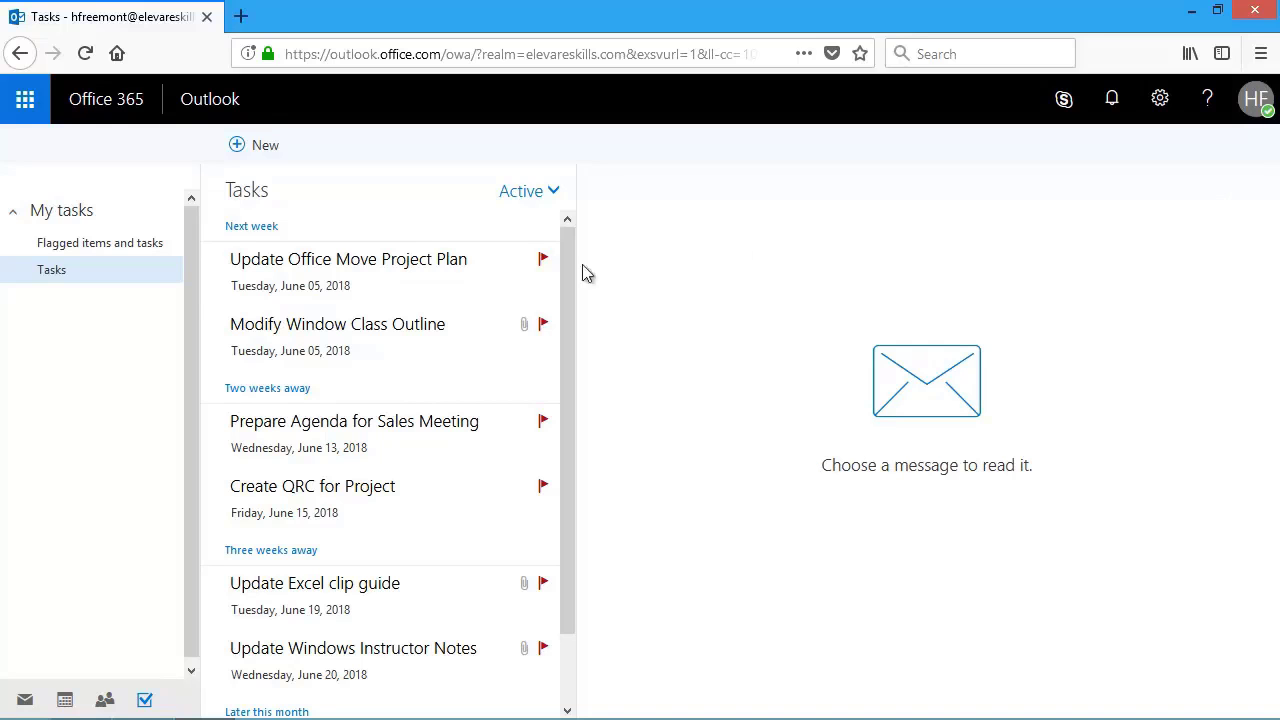
left_click(403, 287)
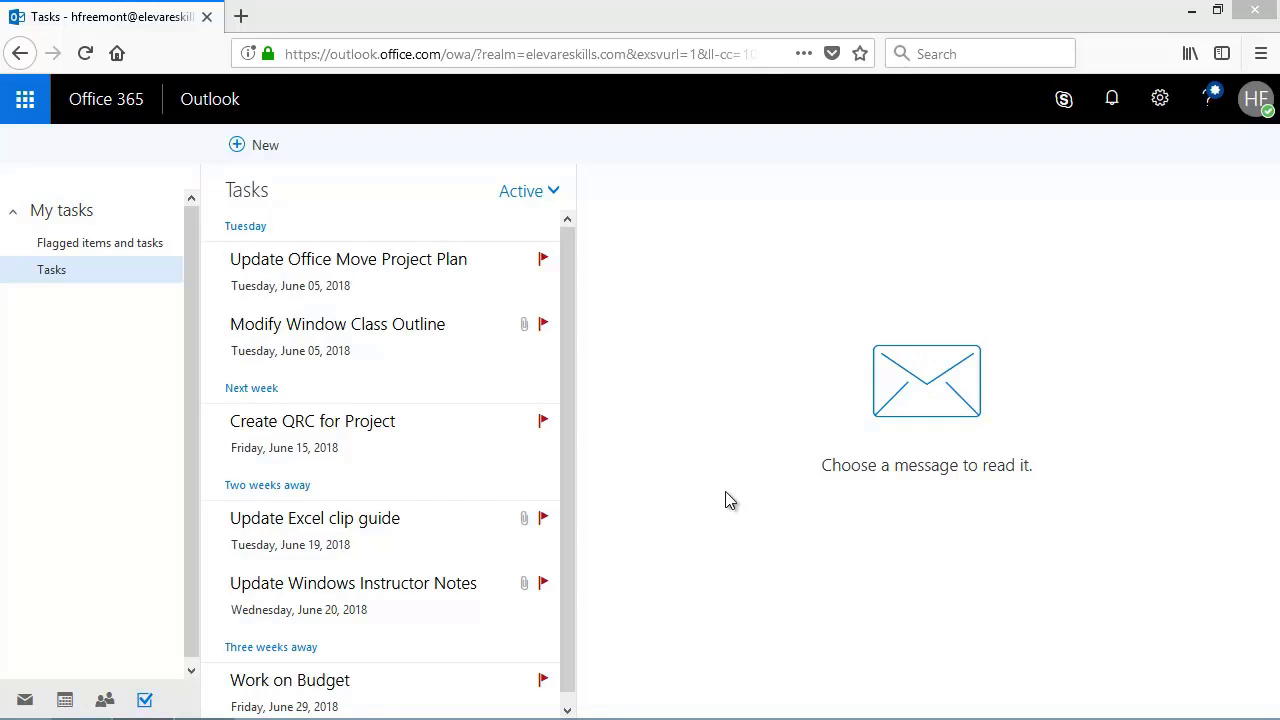
Step: Save task 'Create Instructor Notes for Power BI' due June 8 with note 'reference page numbers'
left_click(265, 150)
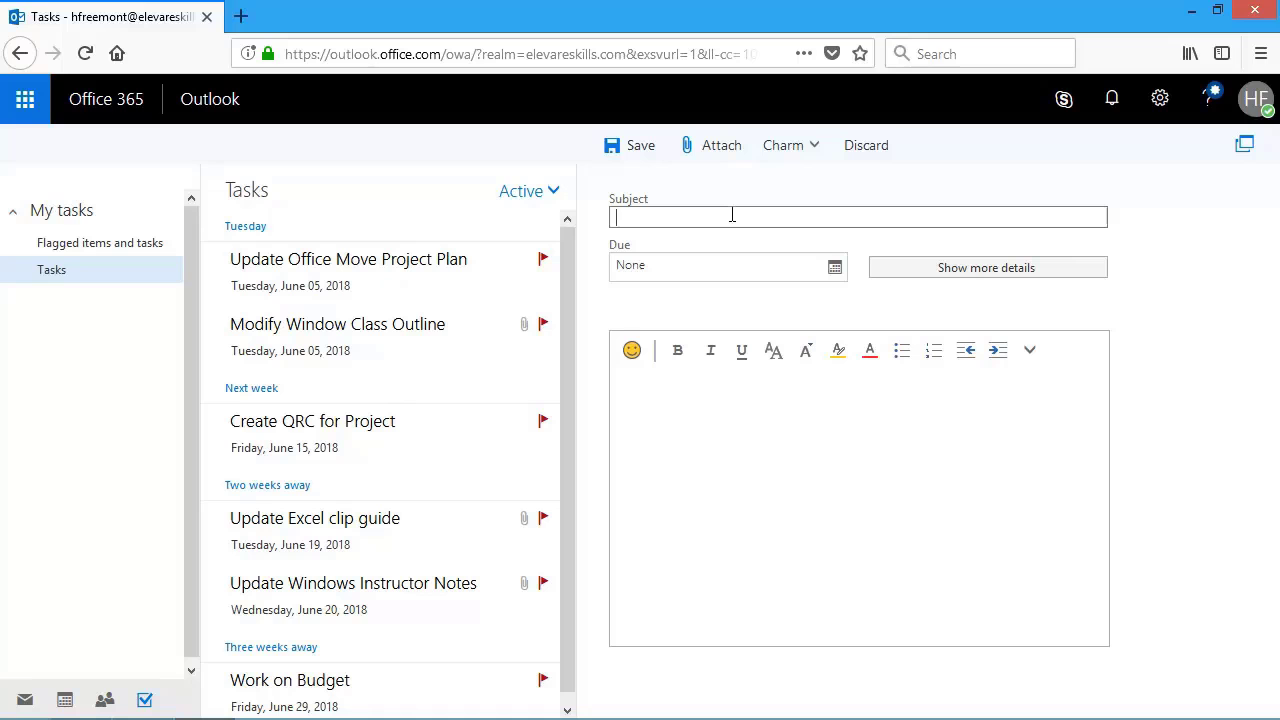
left_click(732, 215)
type("Create Instructor Notes for Power BI")
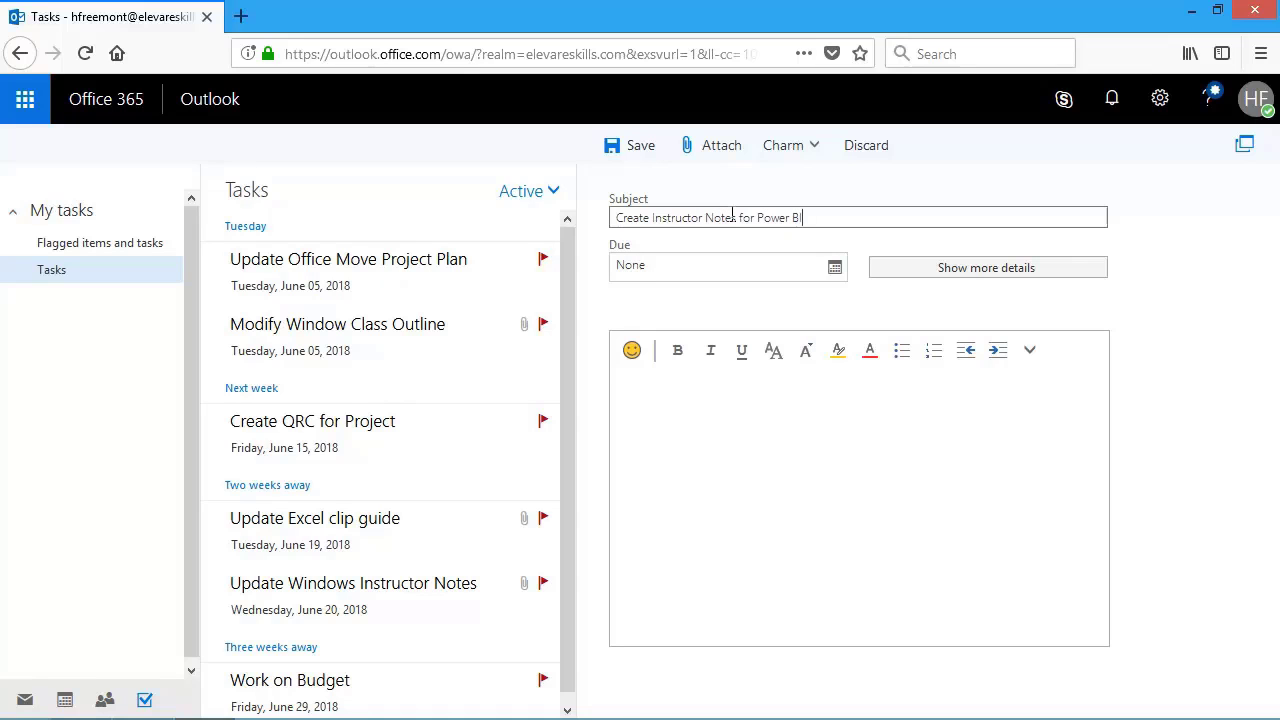
left_click(731, 277)
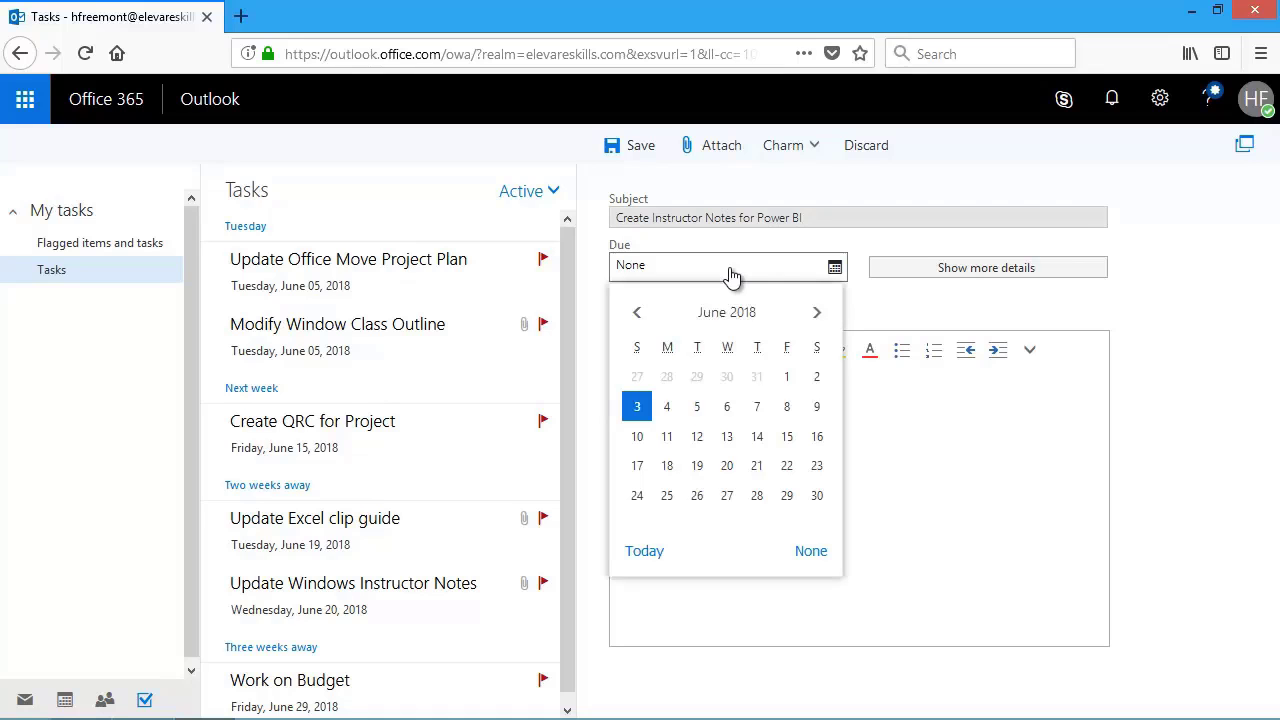
left_click(787, 407)
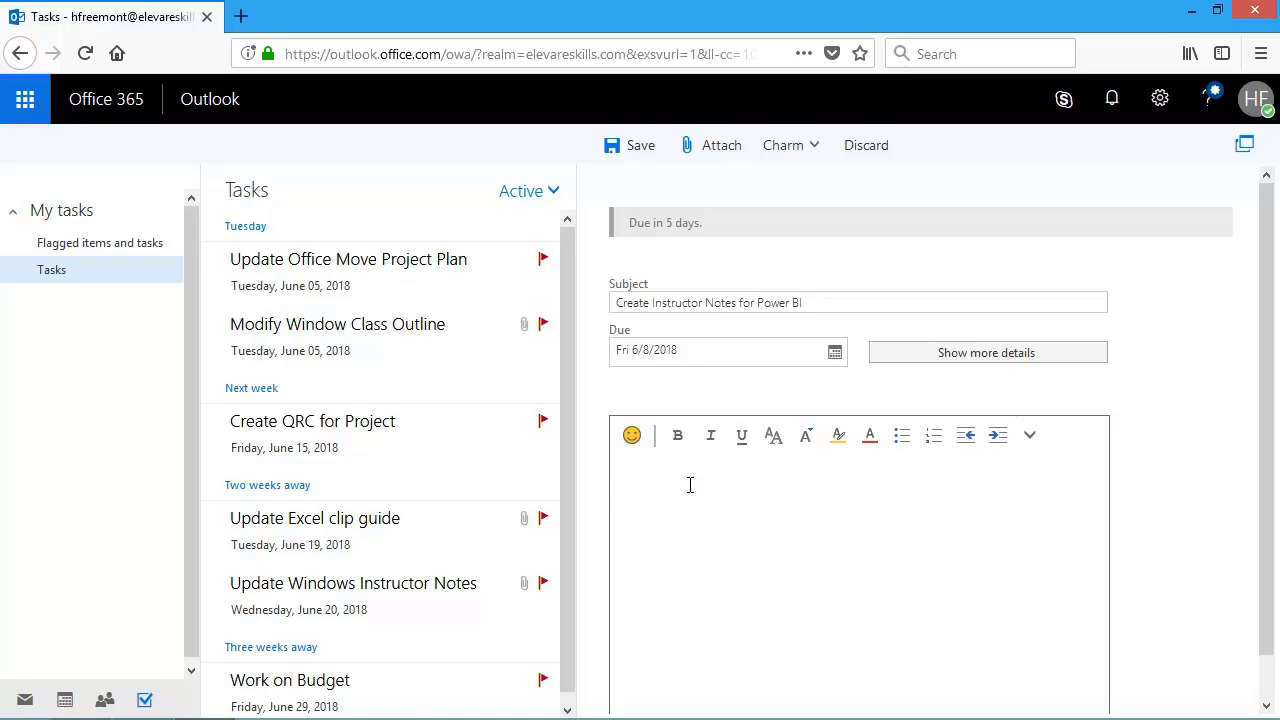
left_click(690, 485)
type("reference page numbers")
left_click(641, 149)
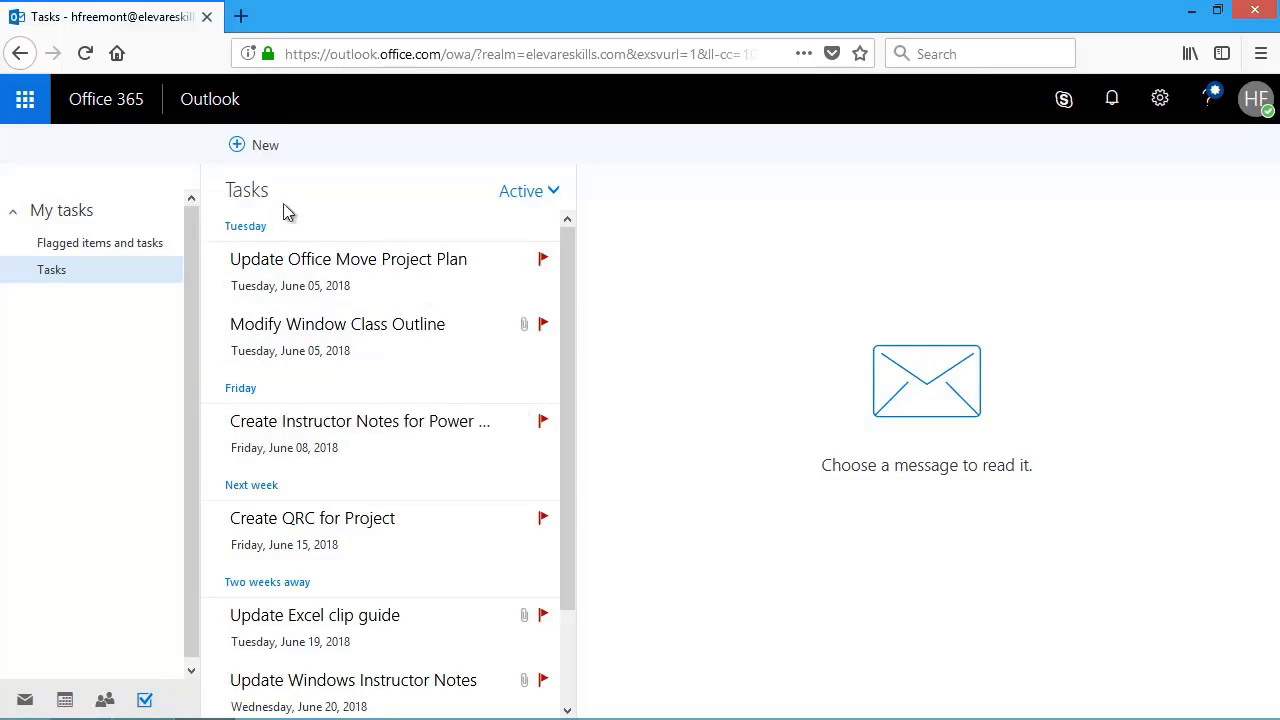
Step: Create a task titled 'Create QRC for Power BI' due June 15, 2018
left_click(265, 148)
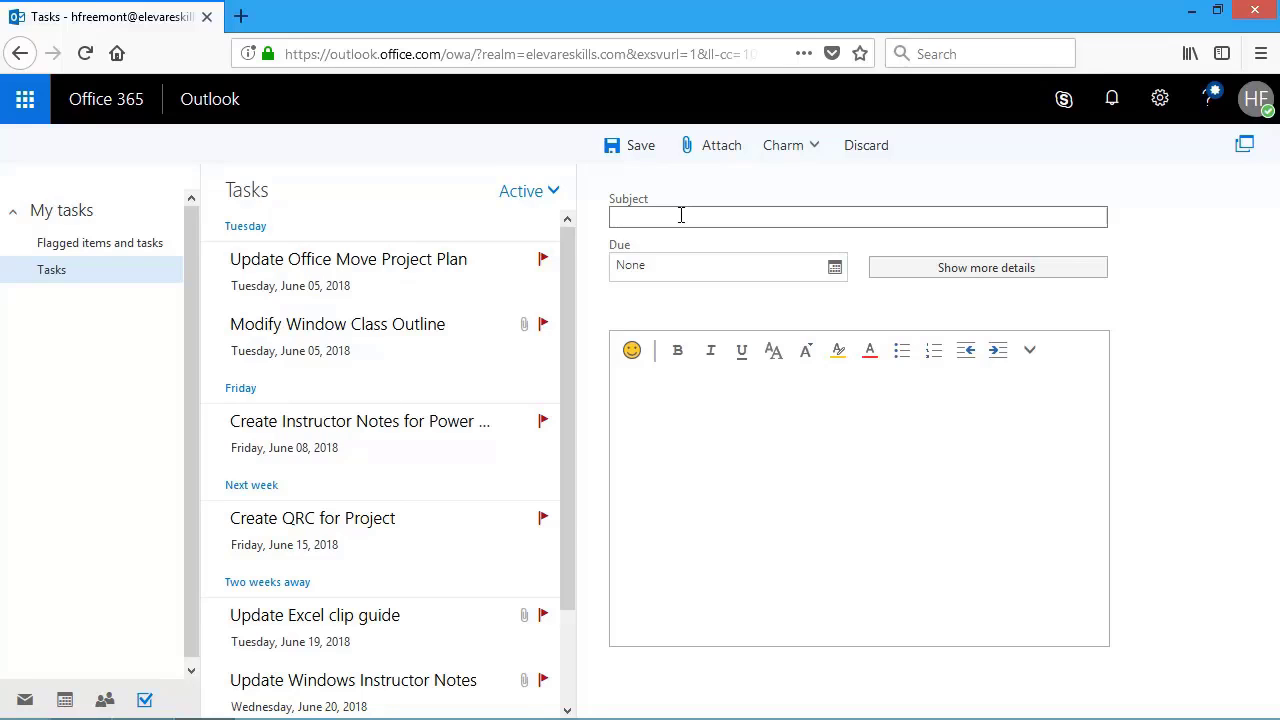
type("Create QRC for Power BI")
key("Tab")
left_click(834, 270)
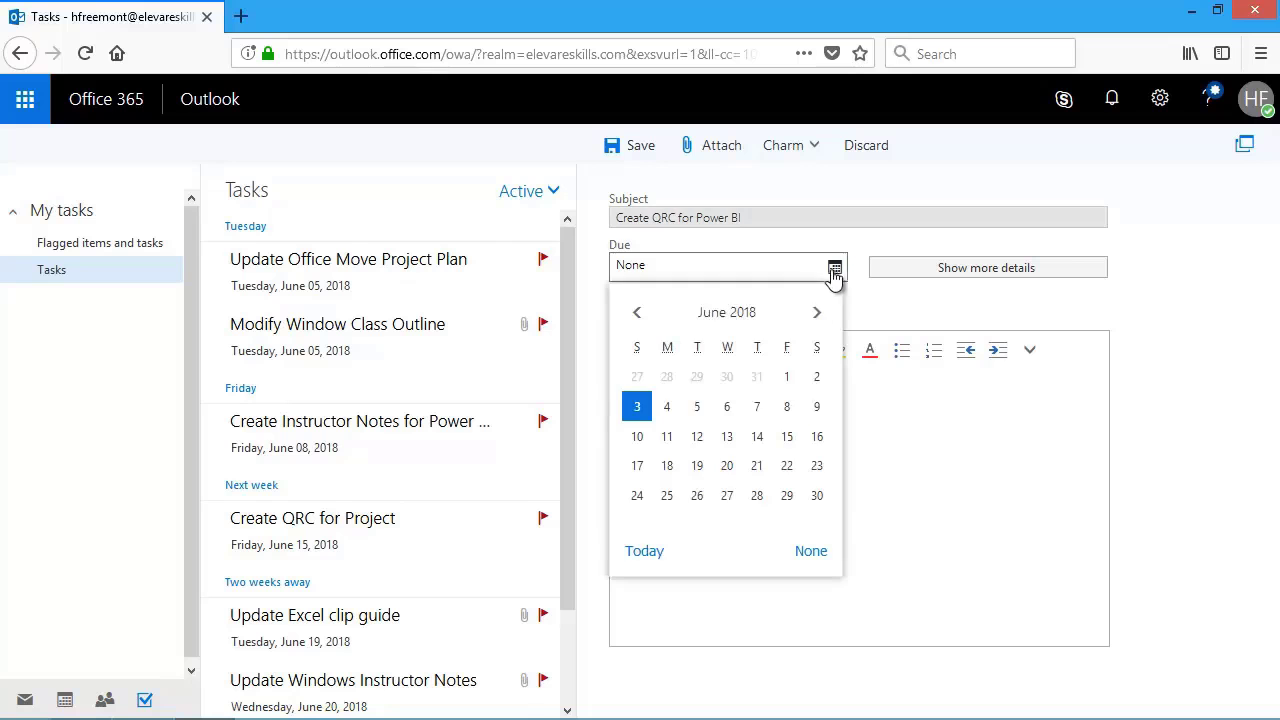
left_click(788, 443)
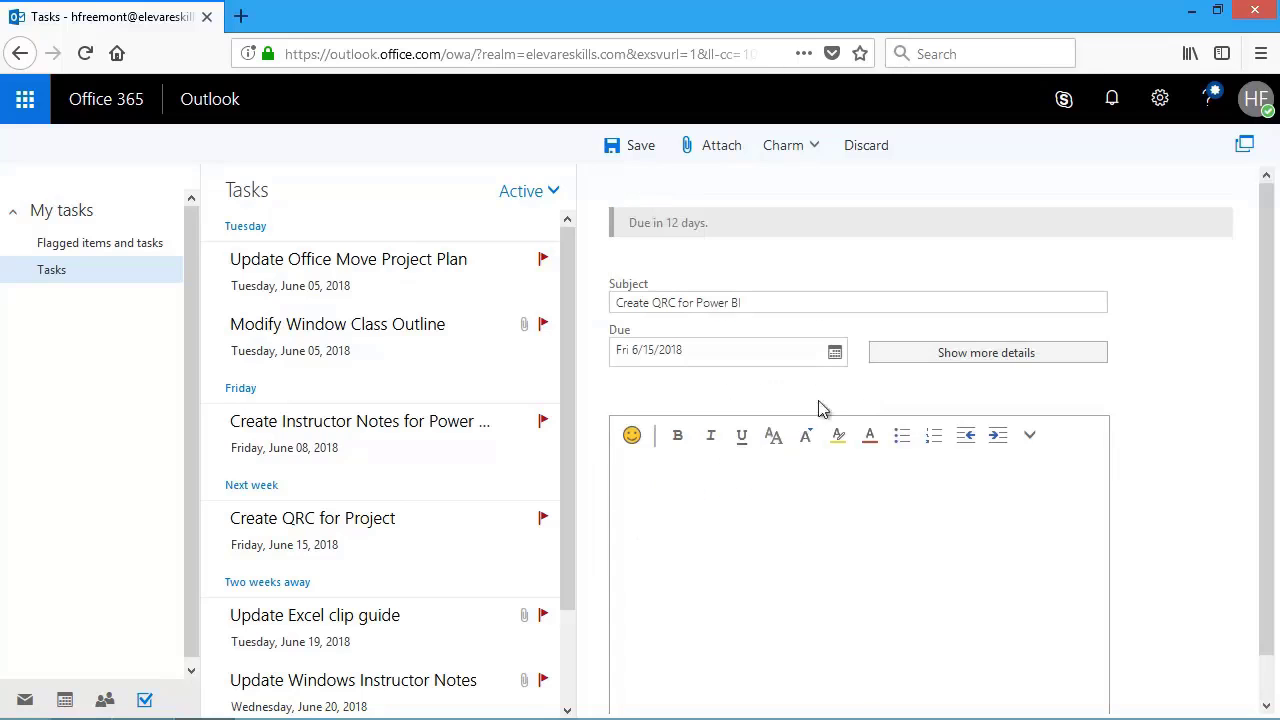
Step: Show the extra task details, set the start date to June 4, and browse status choices
left_click(919, 371)
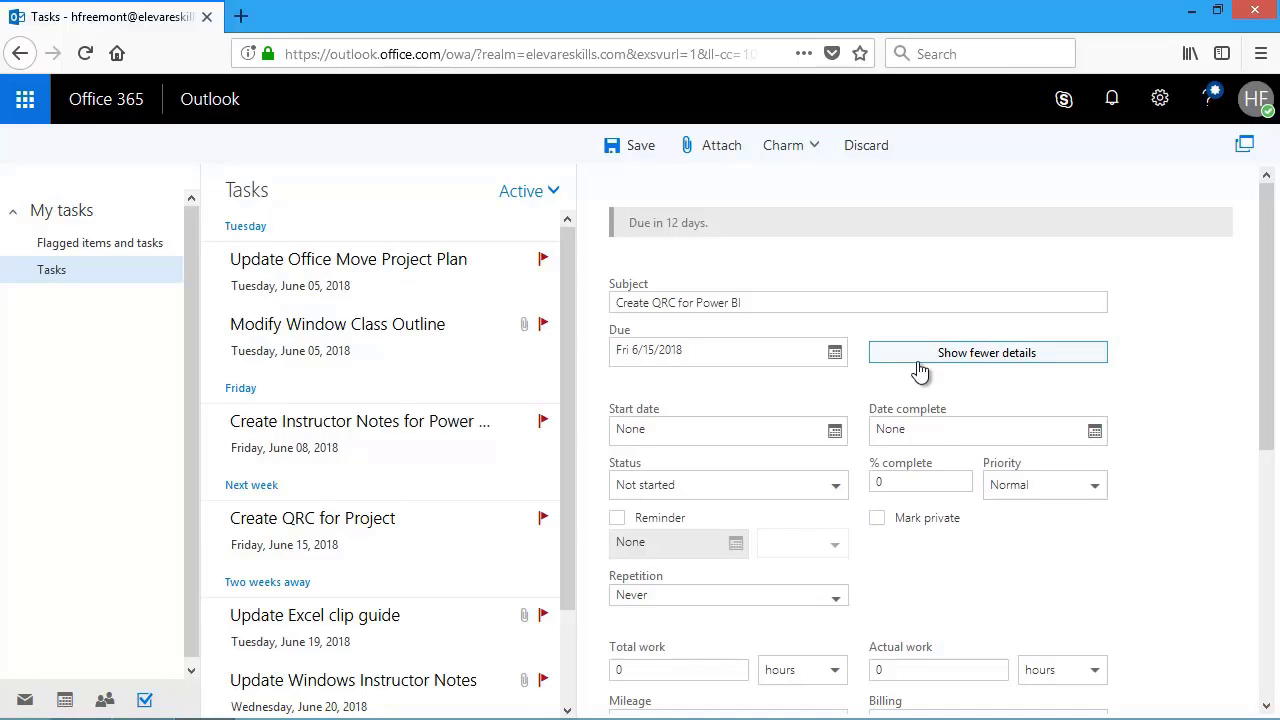
left_click(835, 432)
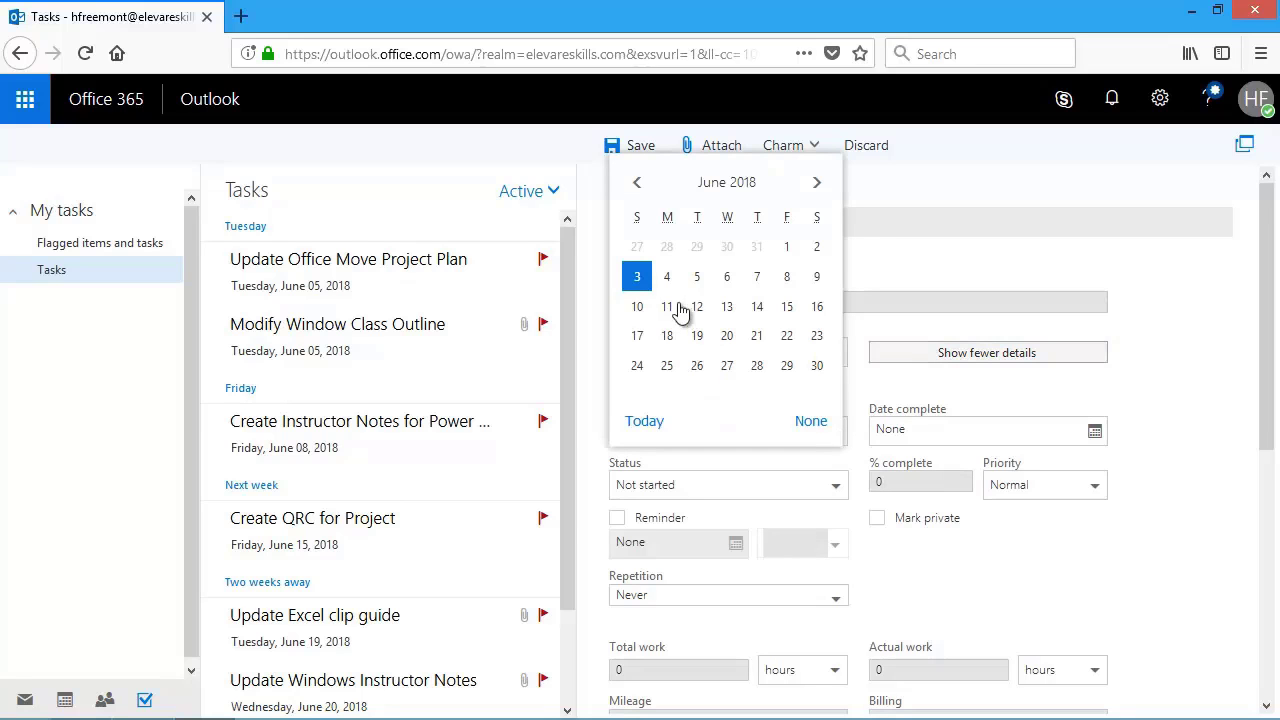
left_click(667, 280)
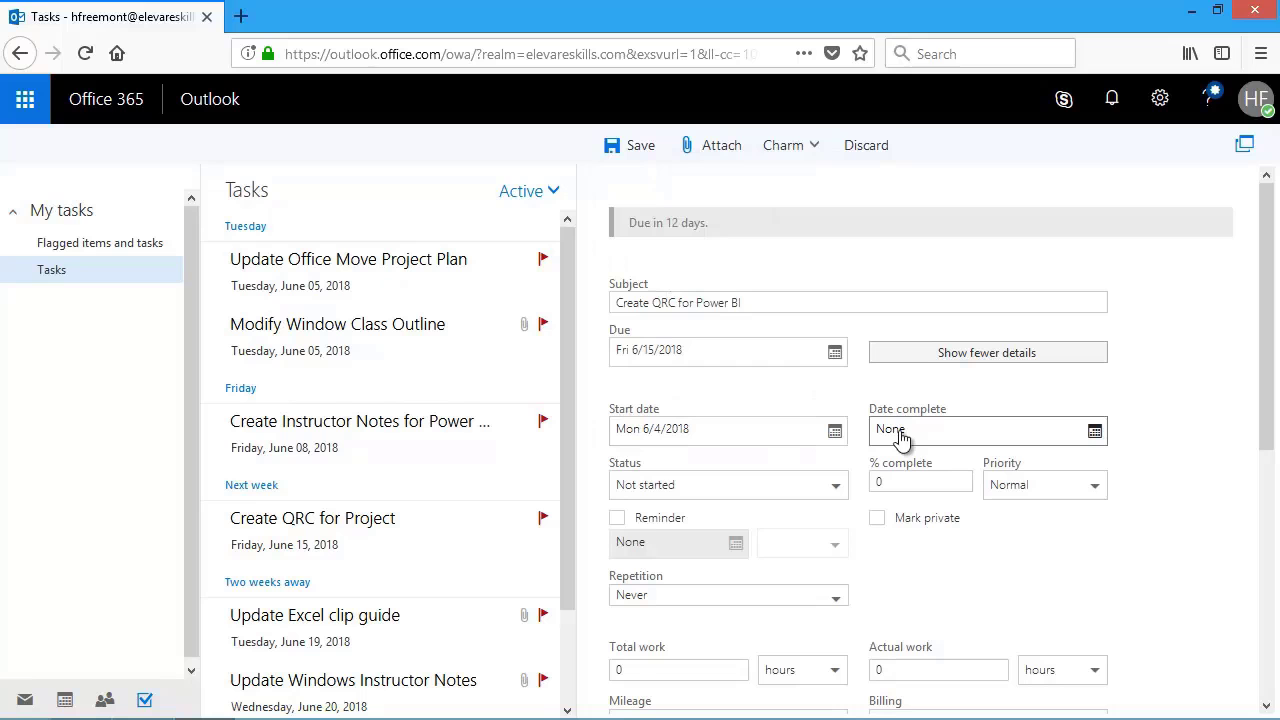
left_click(836, 490)
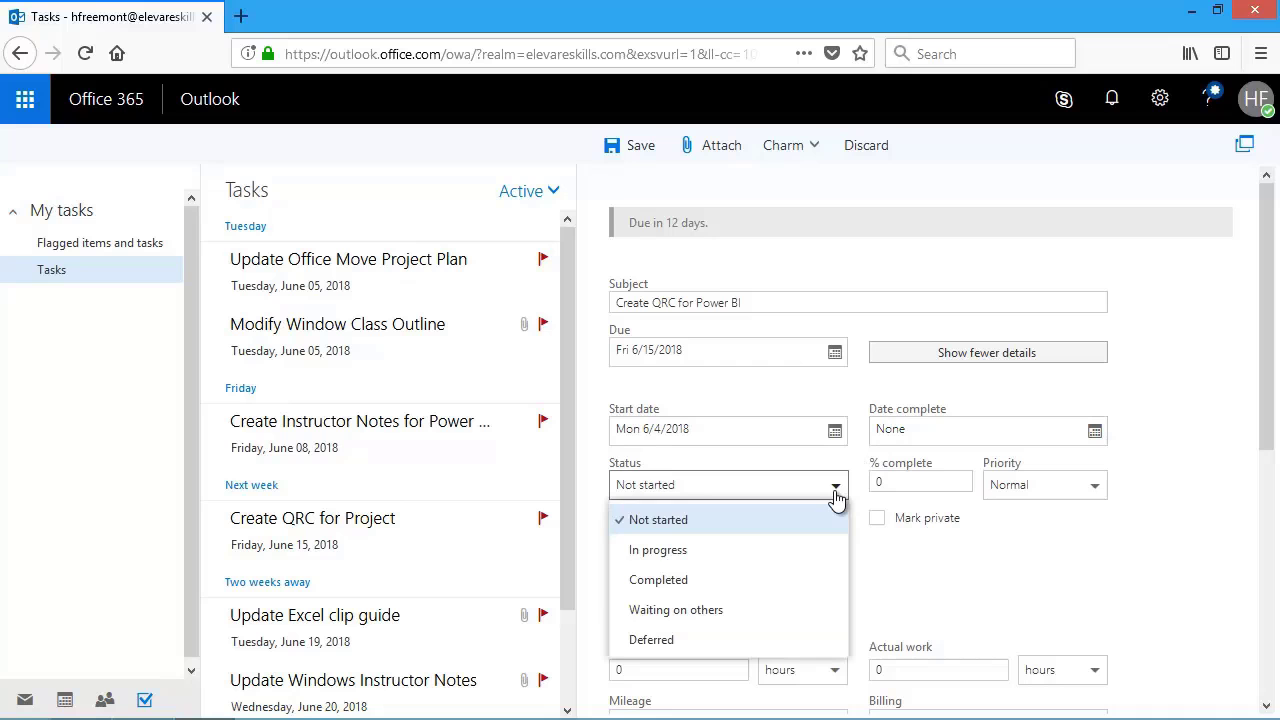
left_click(836, 490)
left_click(836, 490)
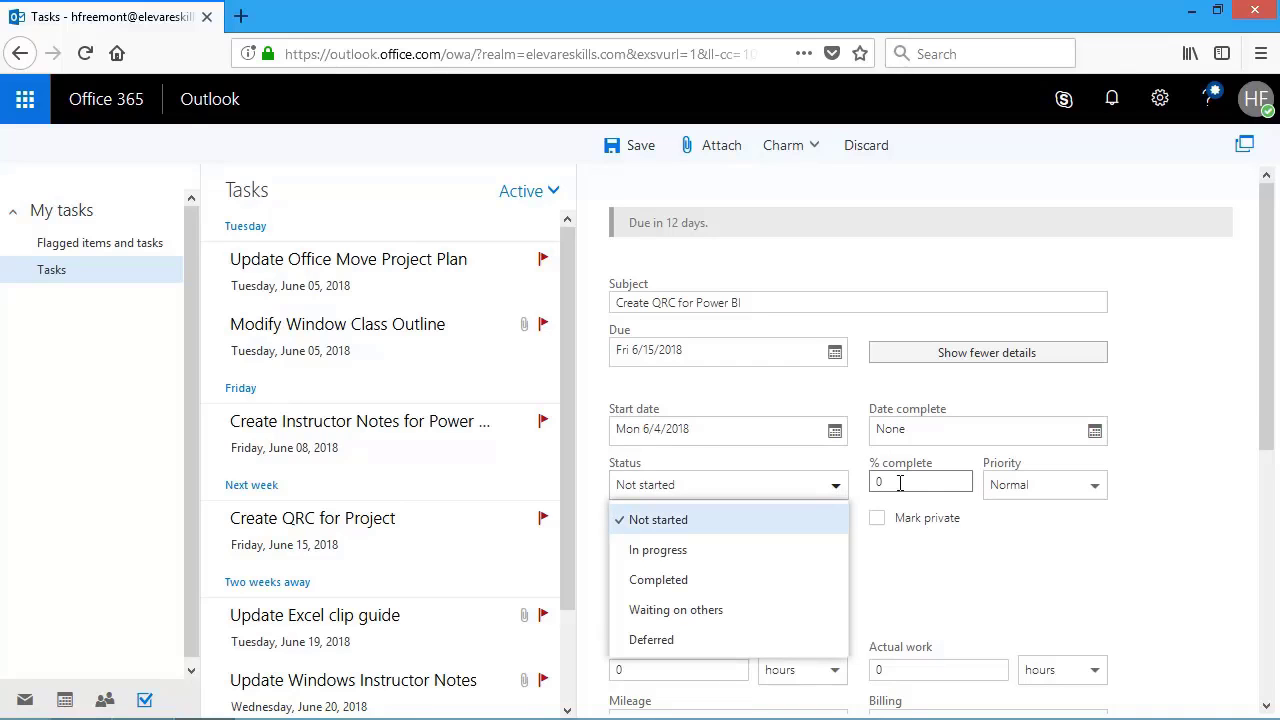
Step: Review priority, leave the task non-private, and enable an 8:00 AM reminder for 6/15/2018
left_click(1094, 491)
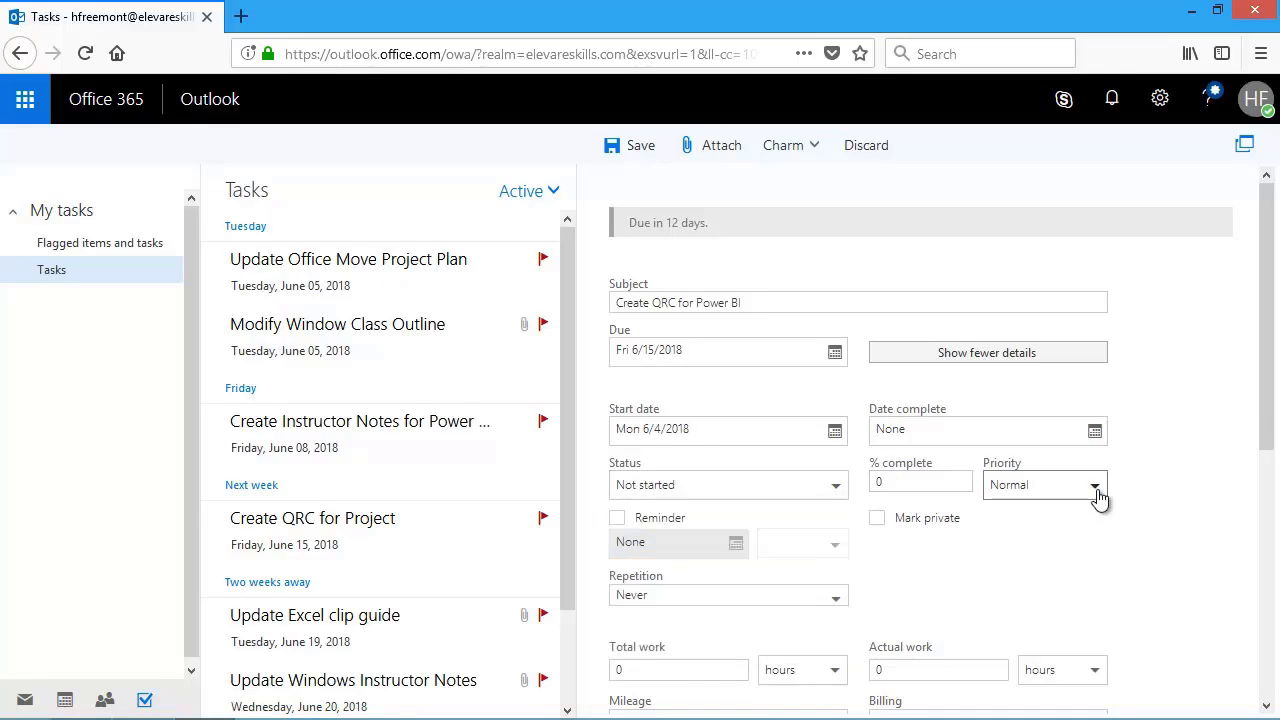
left_click(1095, 488)
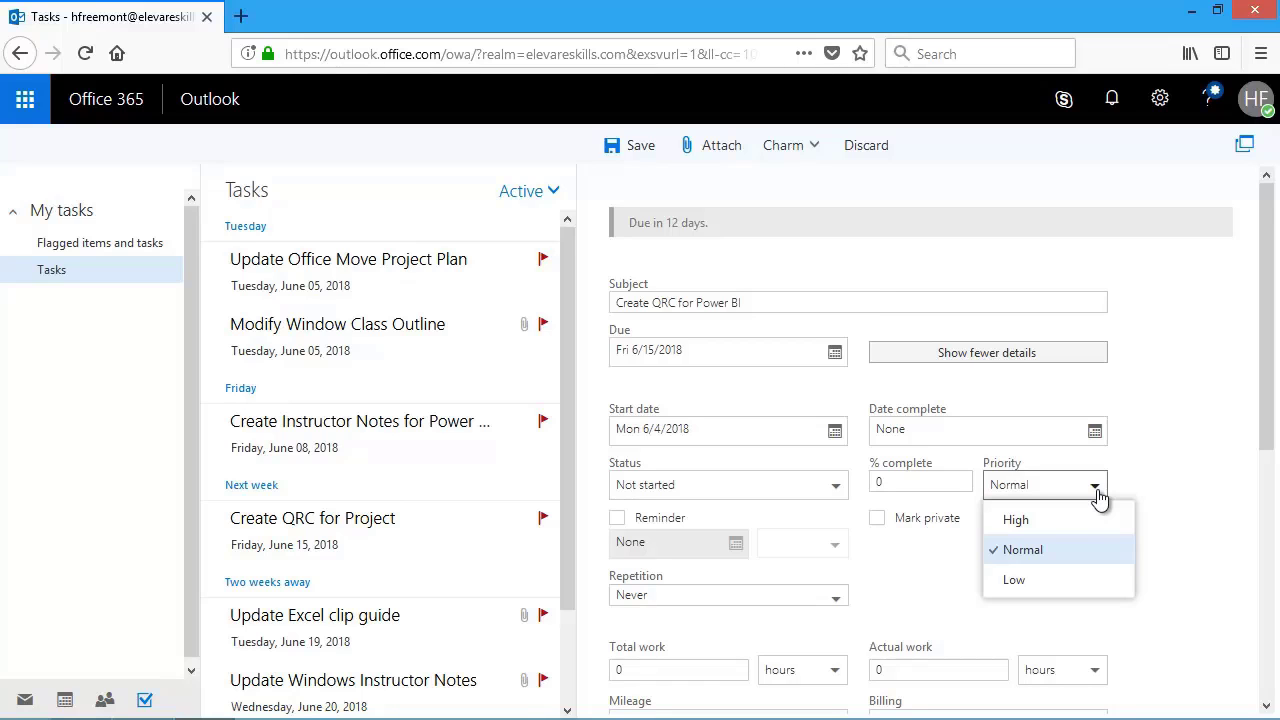
left_click(1097, 490)
left_click(1097, 487)
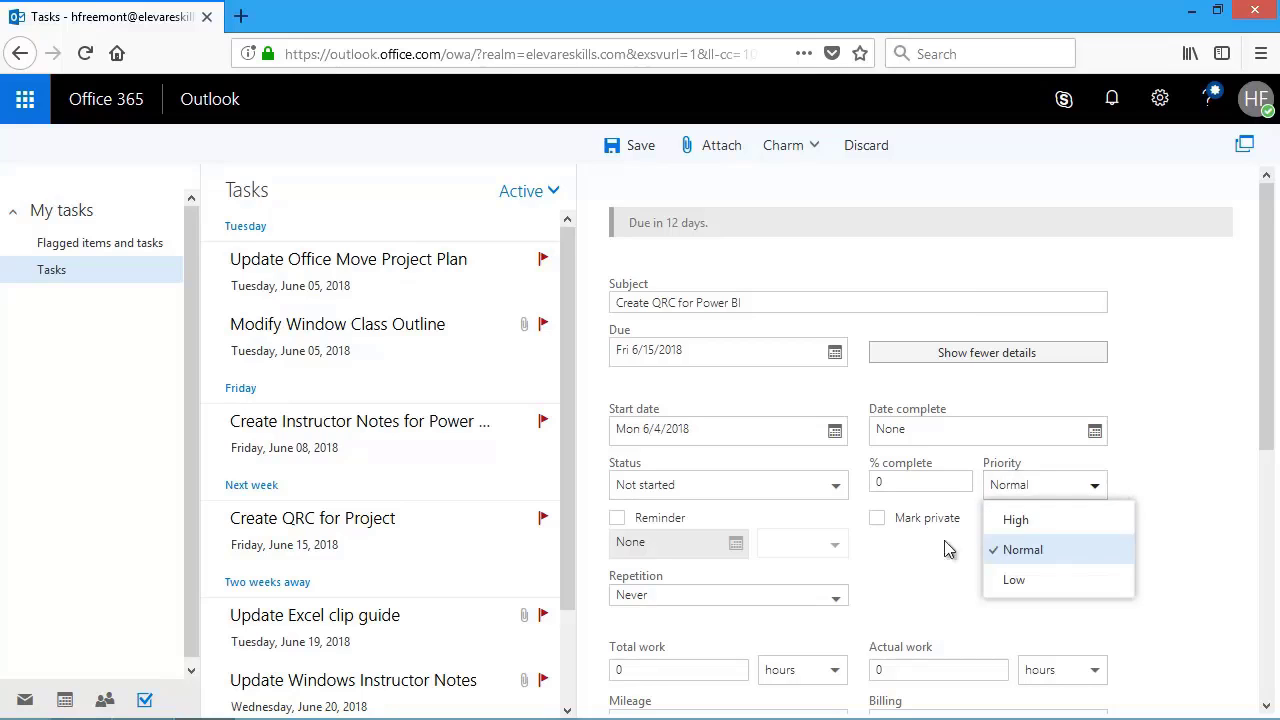
left_click(876, 519)
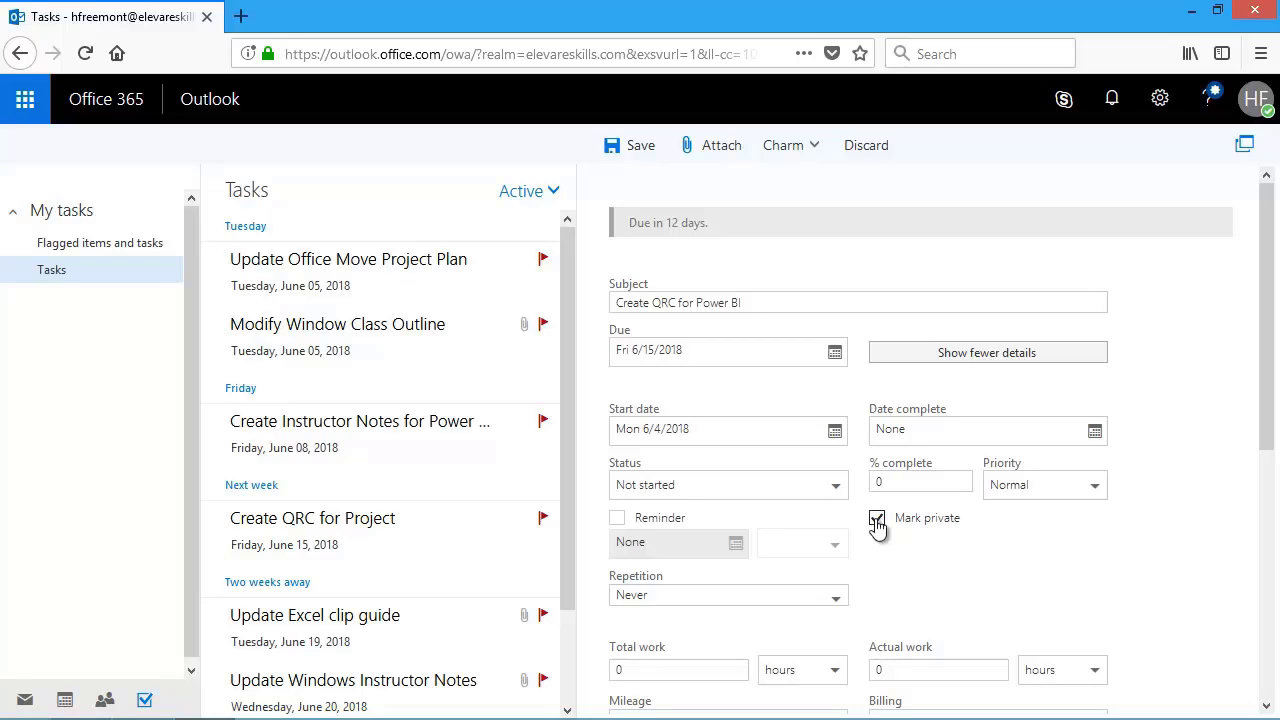
left_click(876, 520)
left_click(618, 519)
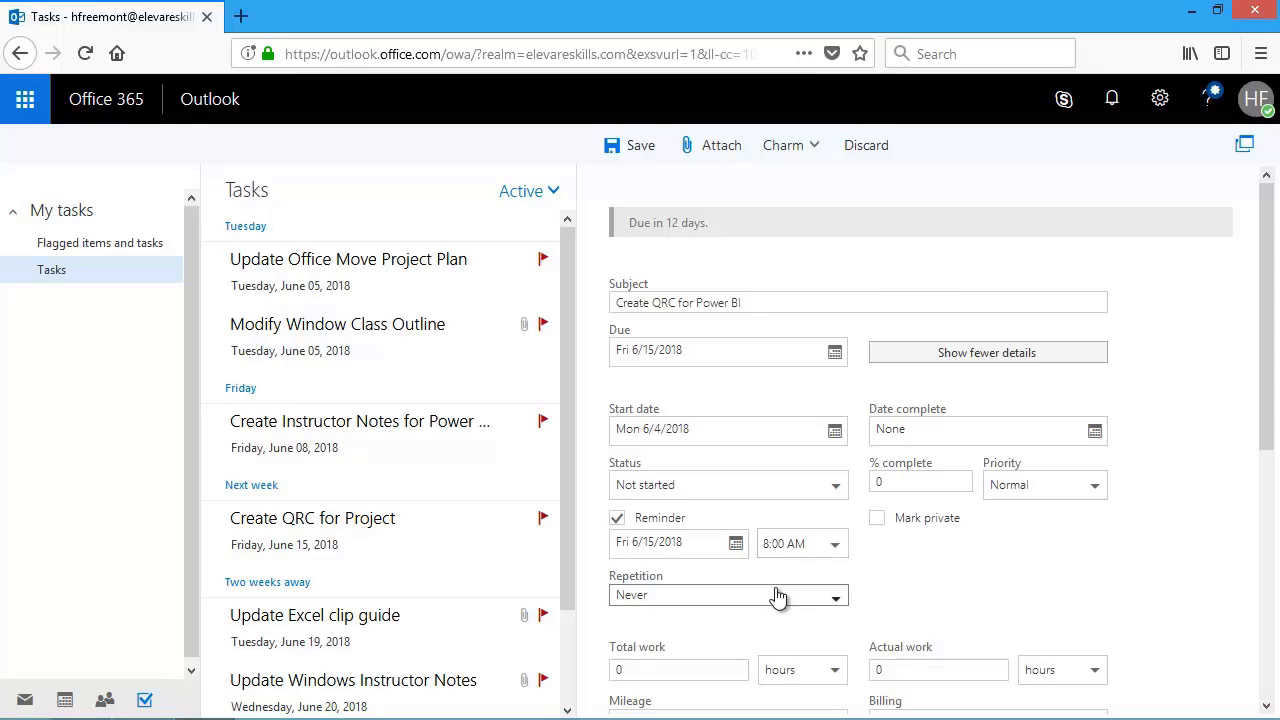
Step: Set total work to 10 hours and company to 'Online Systems', then save the task
scroll(725, 636, "down", 5)
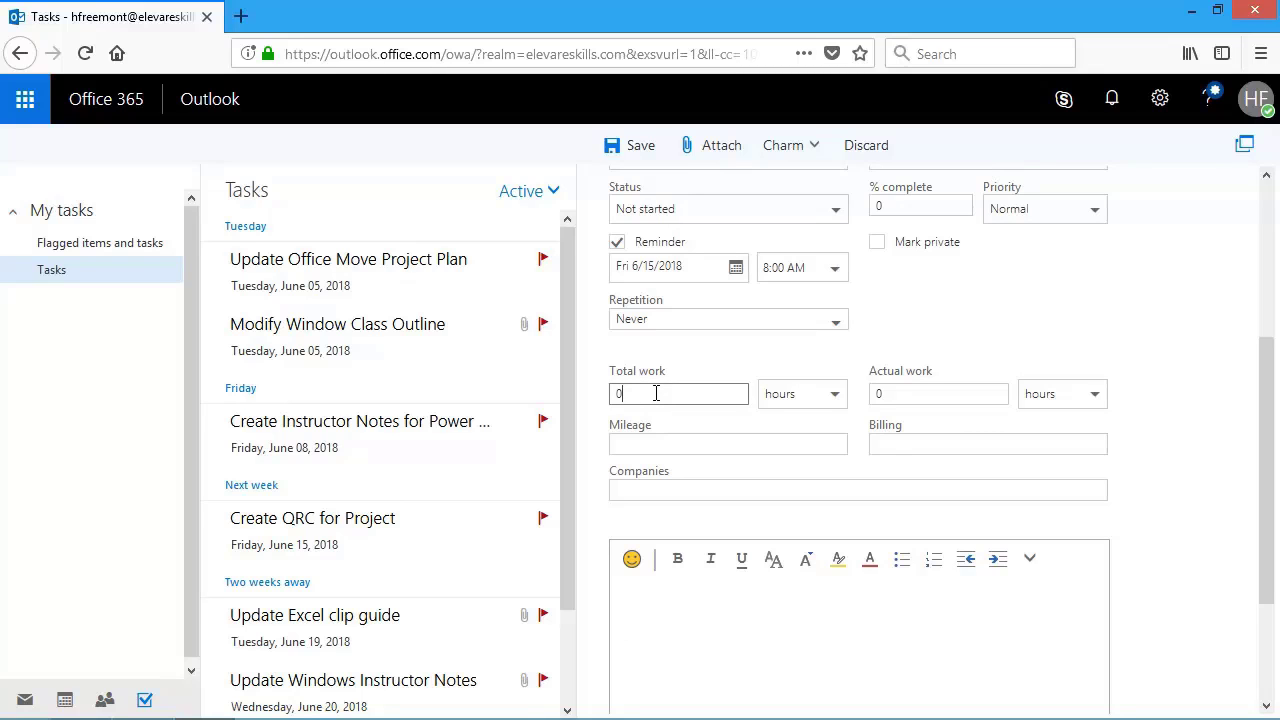
left_click(656, 393)
key("BackSpace")
type("10")
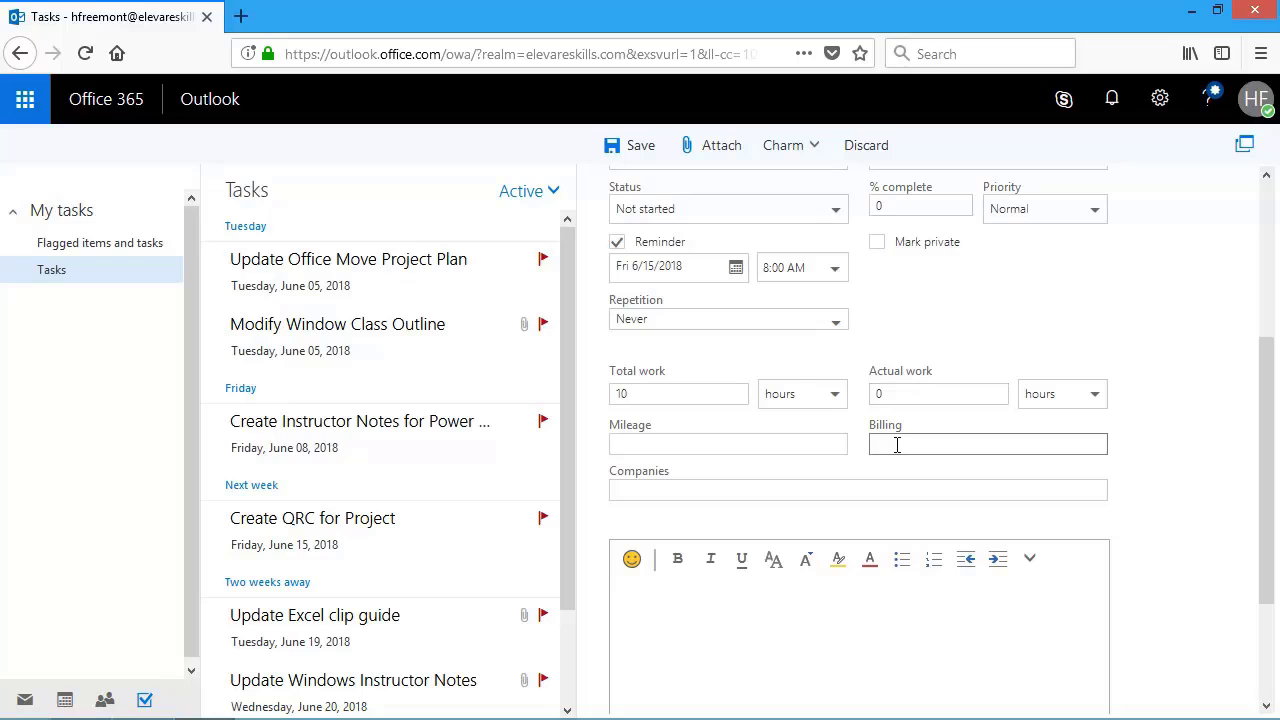
left_click(770, 484)
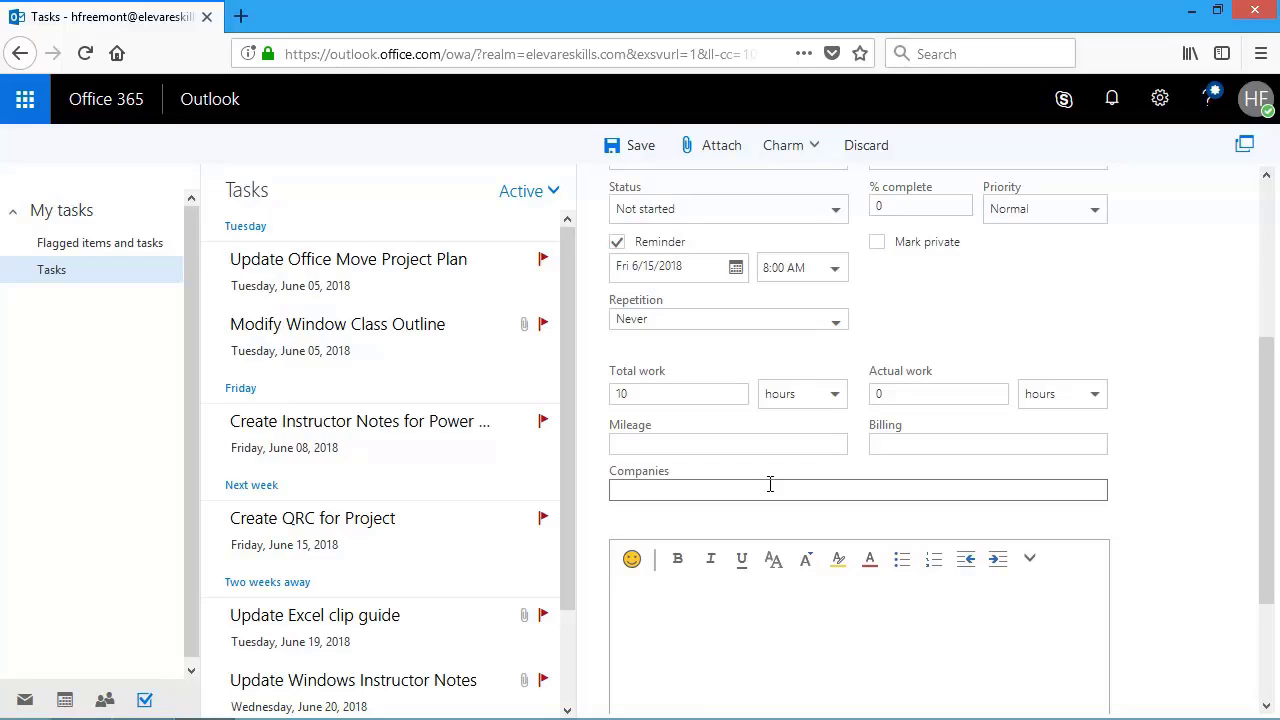
type("Online Systems")
left_click(735, 589)
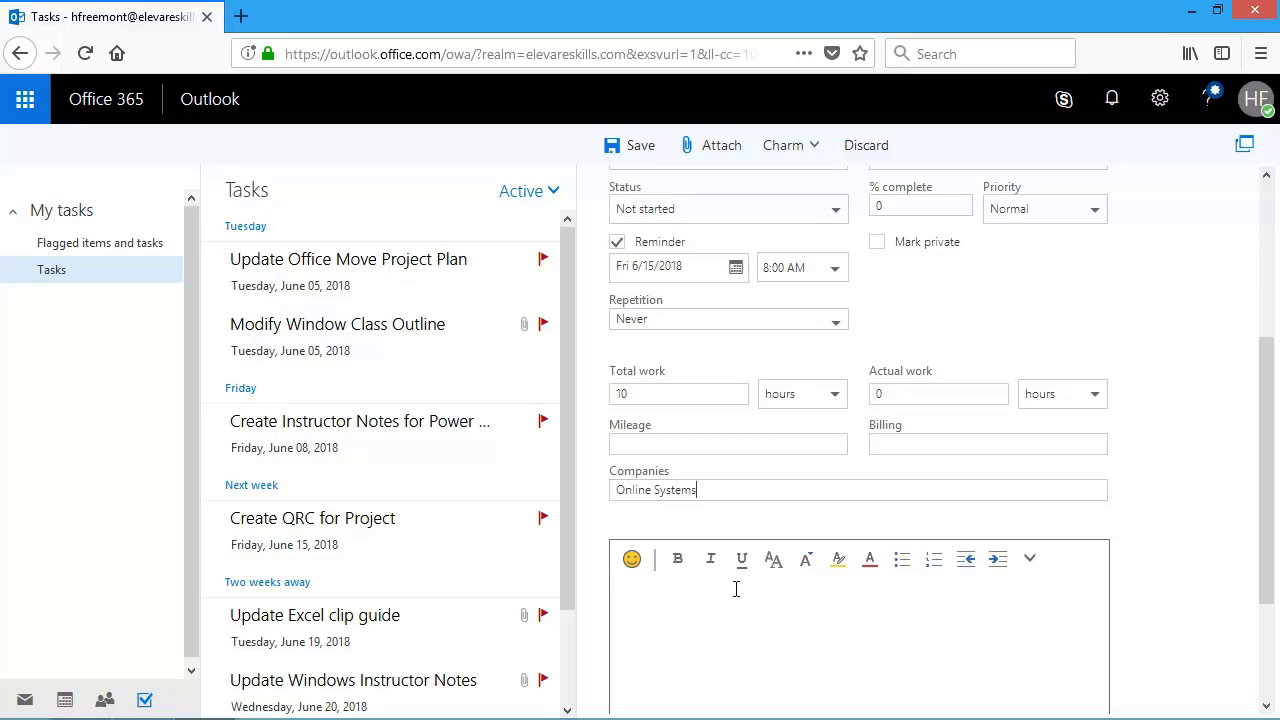
left_click(638, 150)
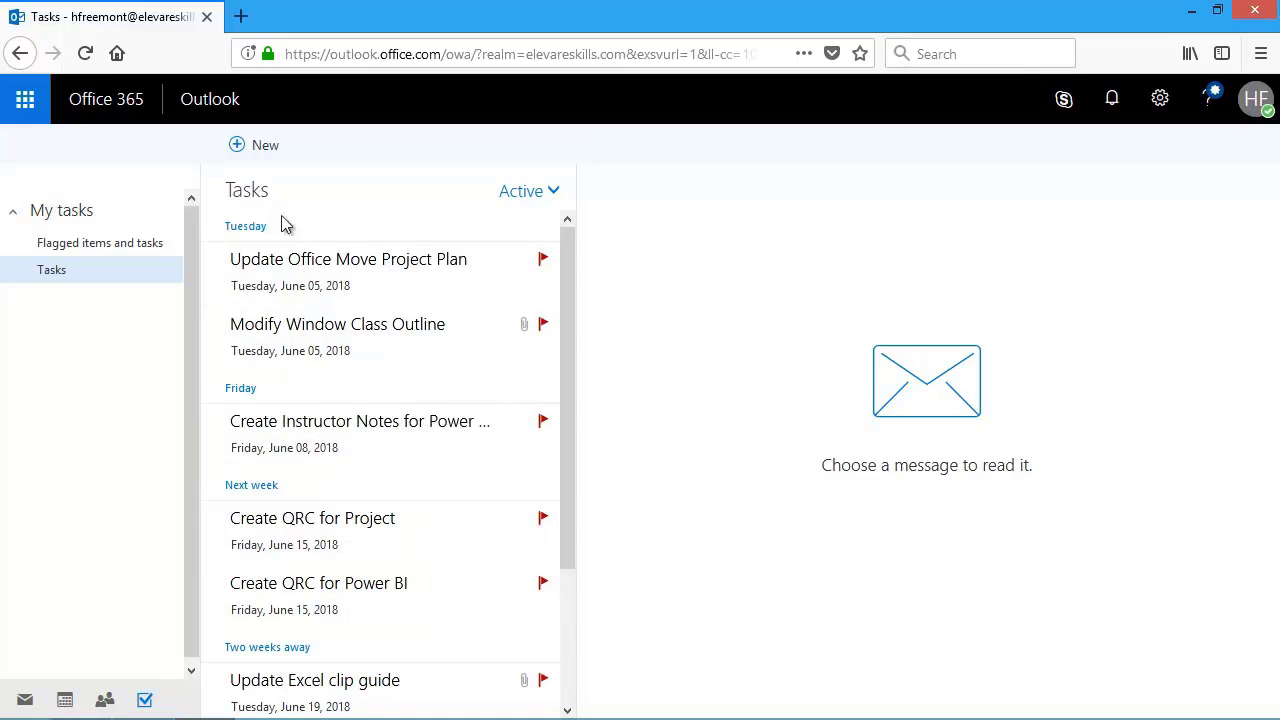
Step: Create a task titled 'Update the Training Schedule' and reveal its extra detail fields
left_click(266, 150)
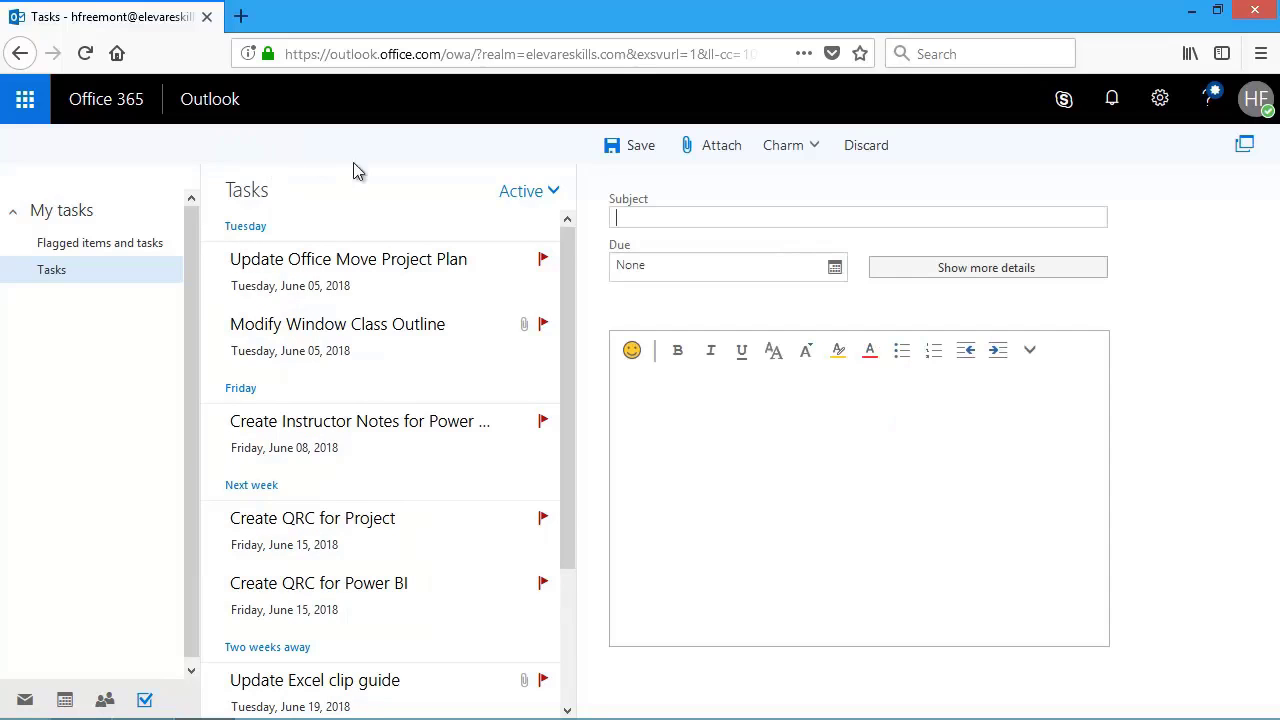
left_click(700, 222)
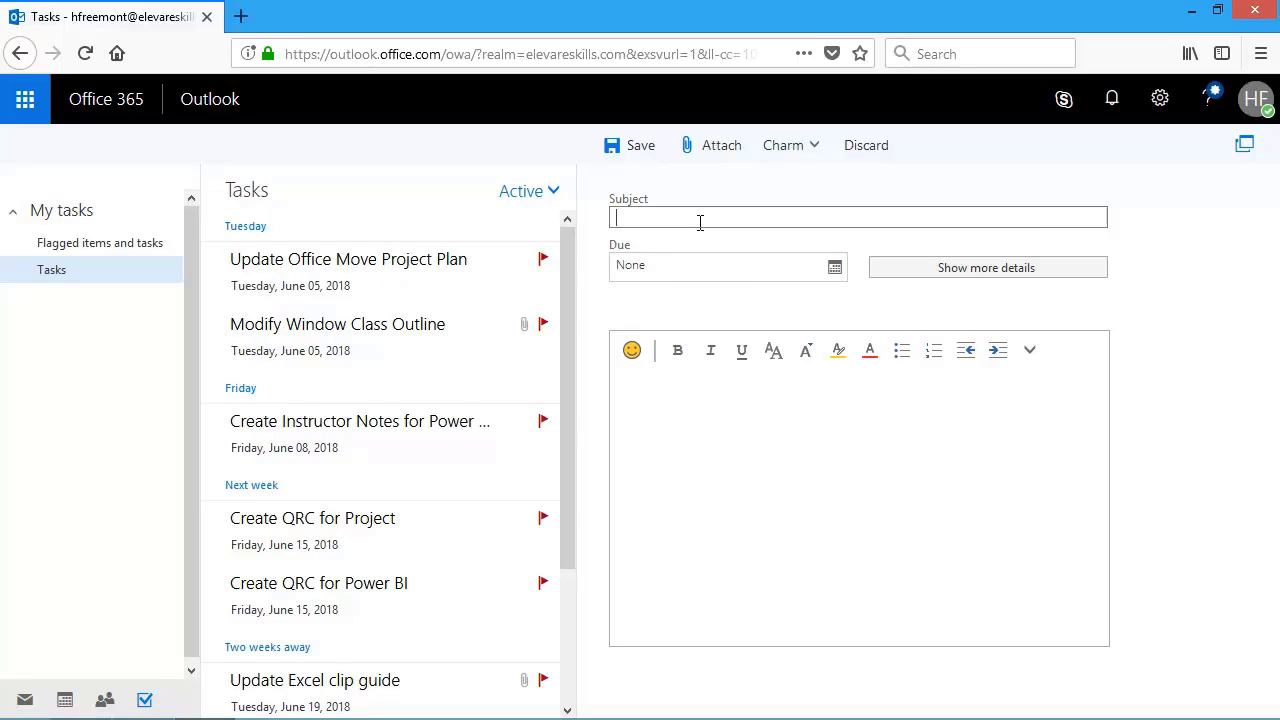
type("Update the Training Schedule")
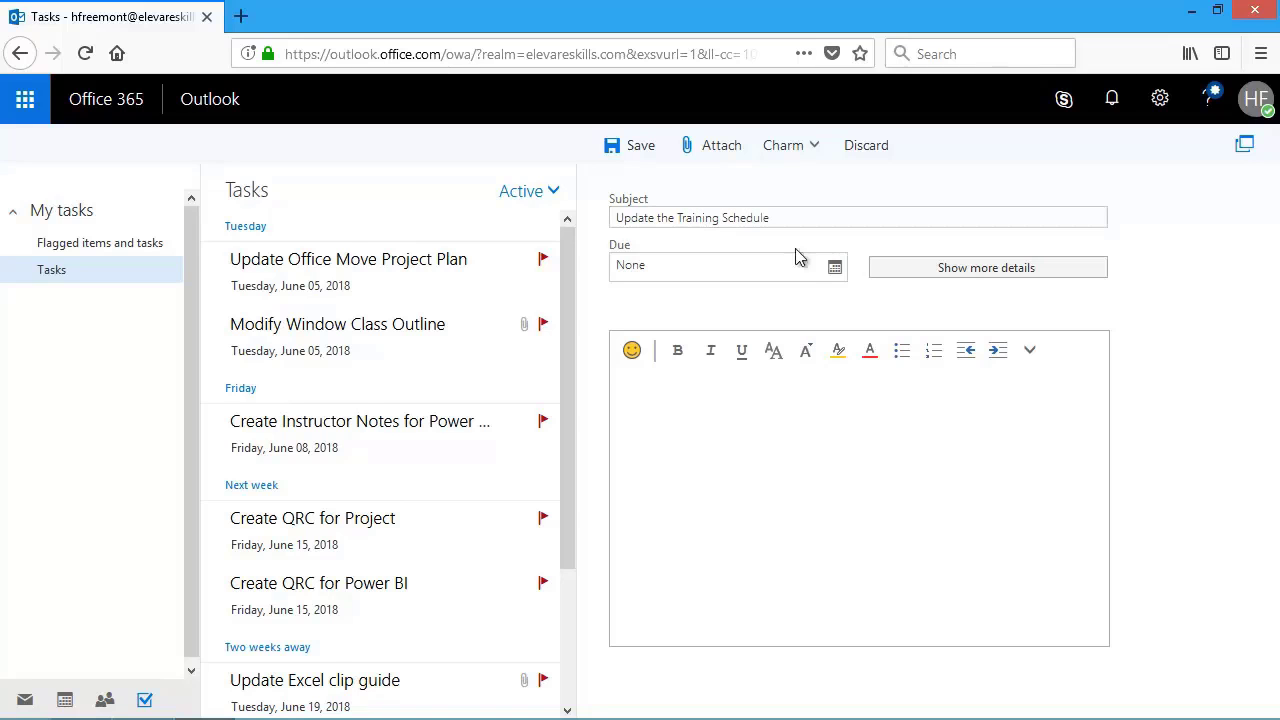
left_click(901, 277)
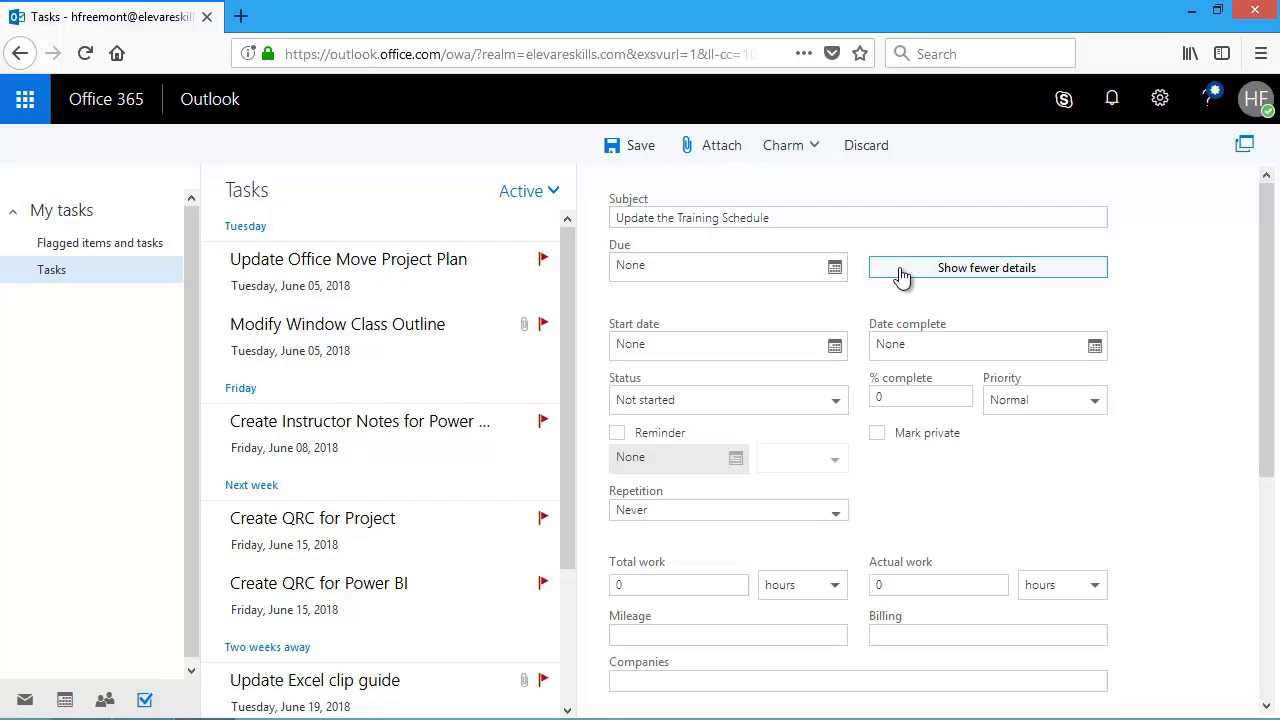
left_click(835, 520)
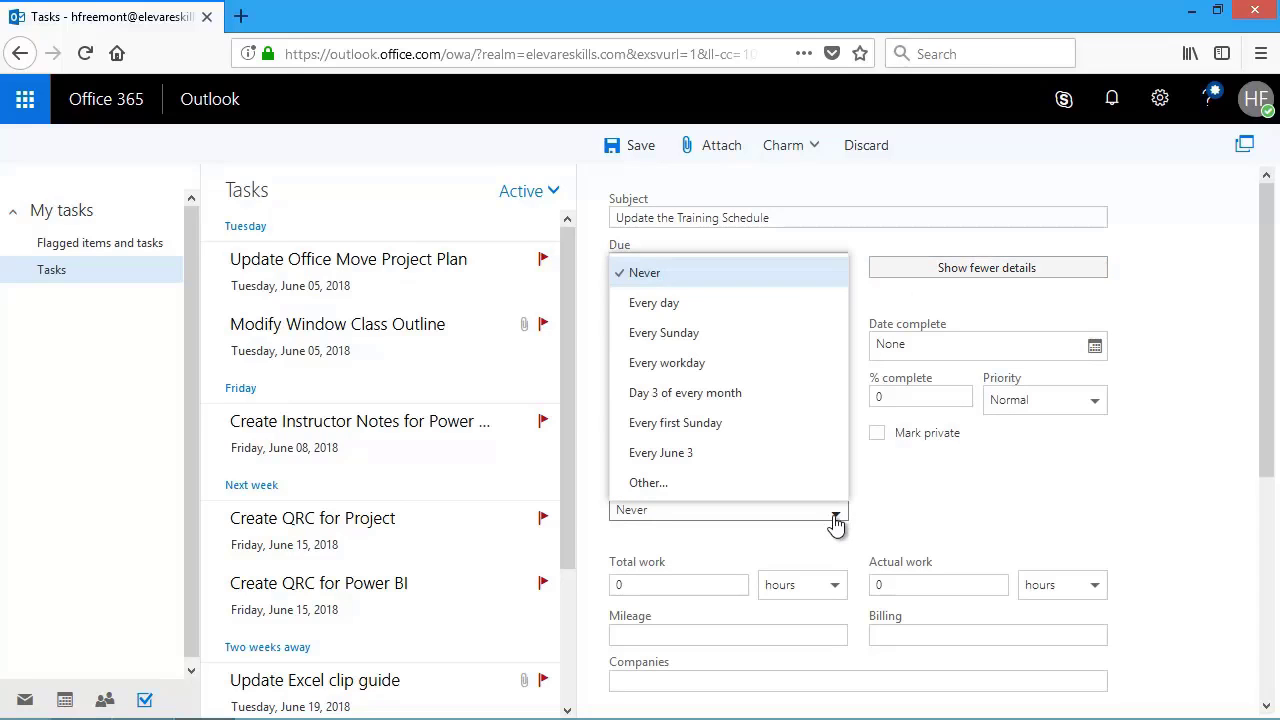
Step: Set a custom weekly repeat on Fridays only, replacing Sunday, and save the task
left_click(679, 490)
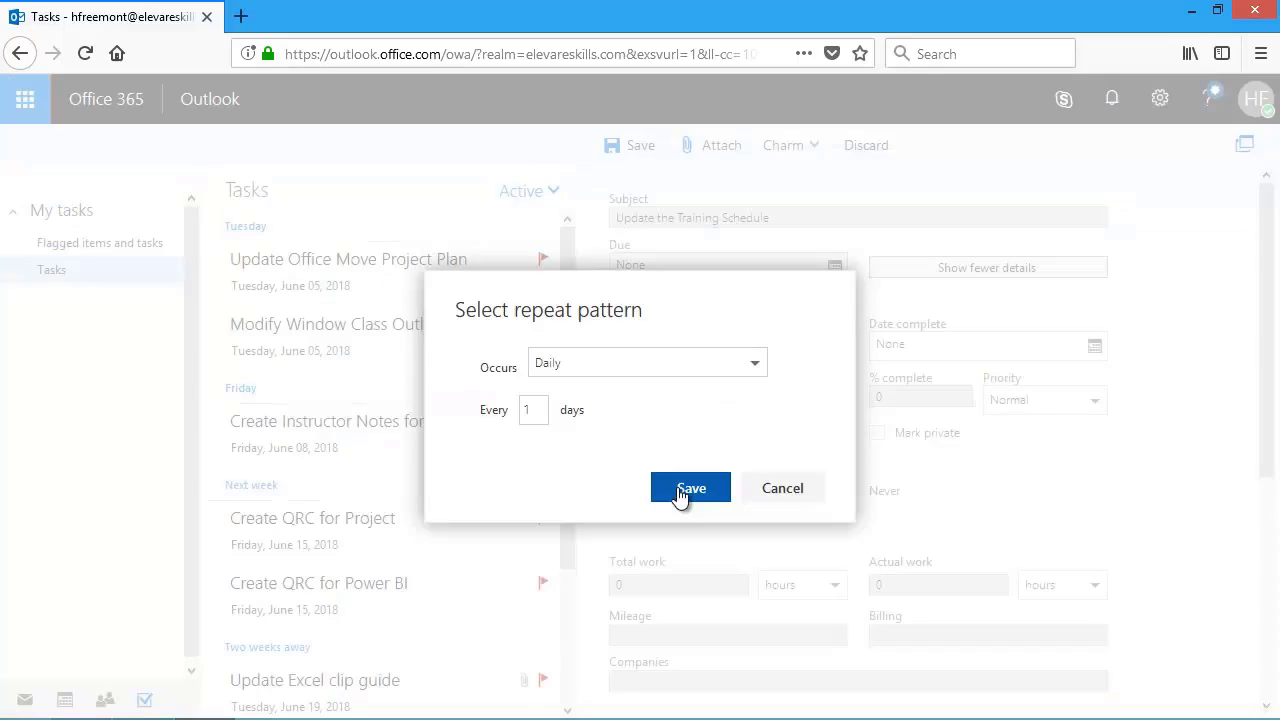
left_click(659, 375)
left_click(583, 435)
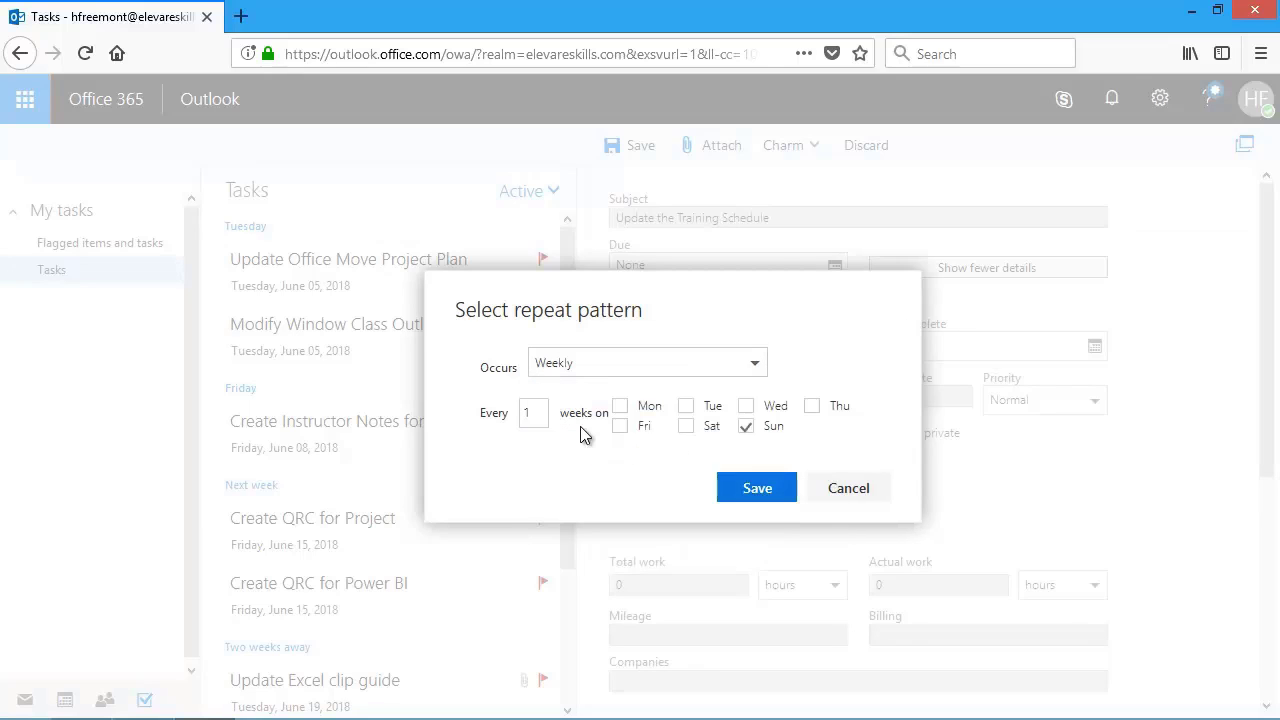
left_click(745, 427)
left_click(620, 426)
left_click(746, 490)
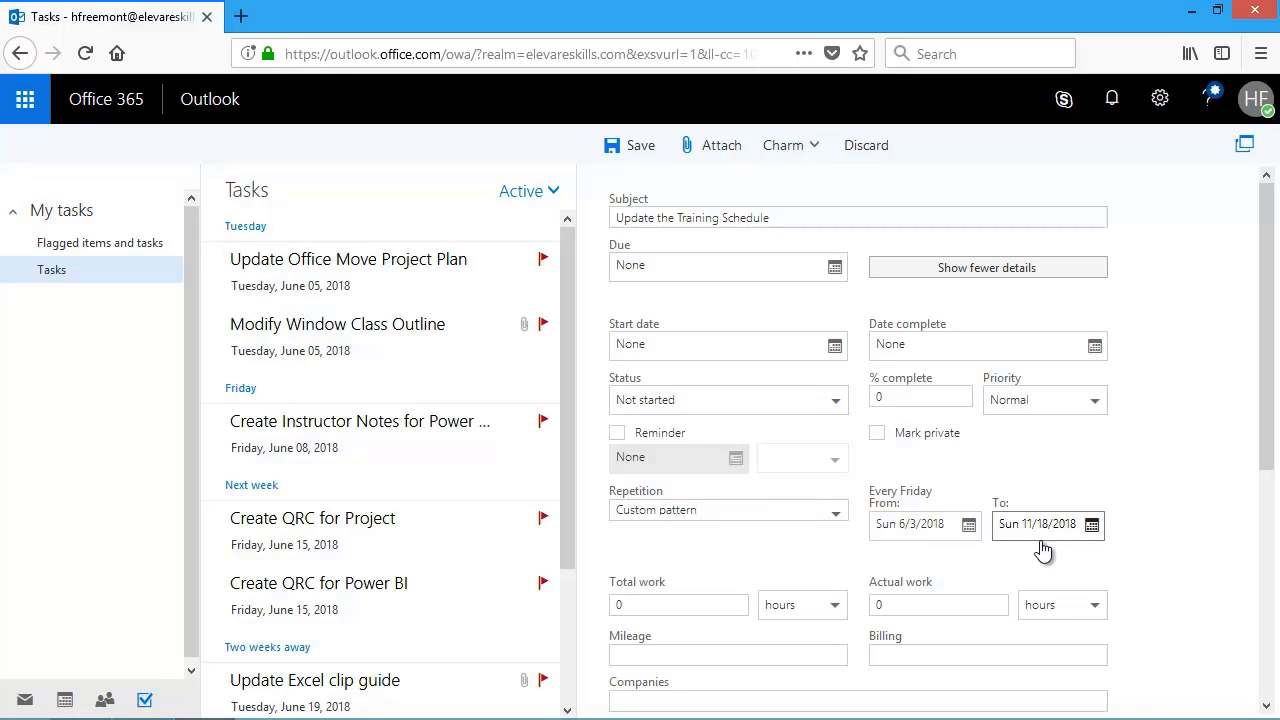
left_click(632, 150)
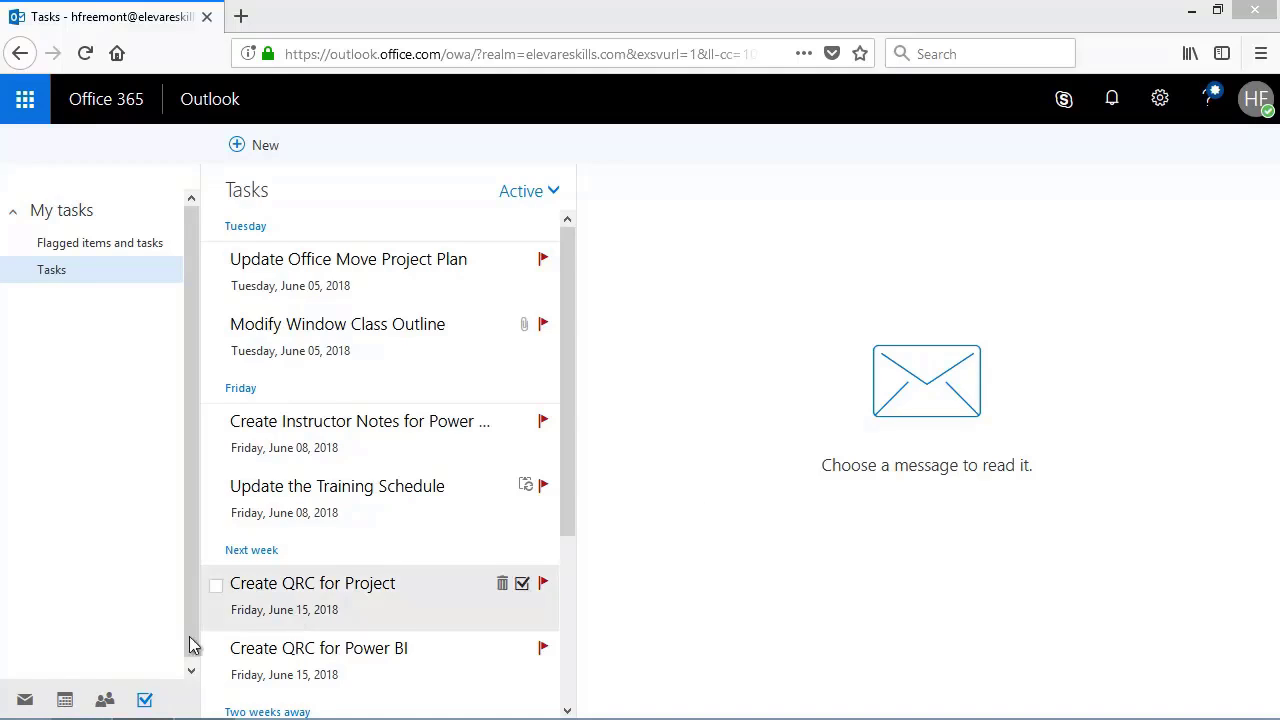
Step: Switch to the Inbox and flag Harry's Retirement for follow-up, due Sunday, June 03, 2018
left_click(25, 701)
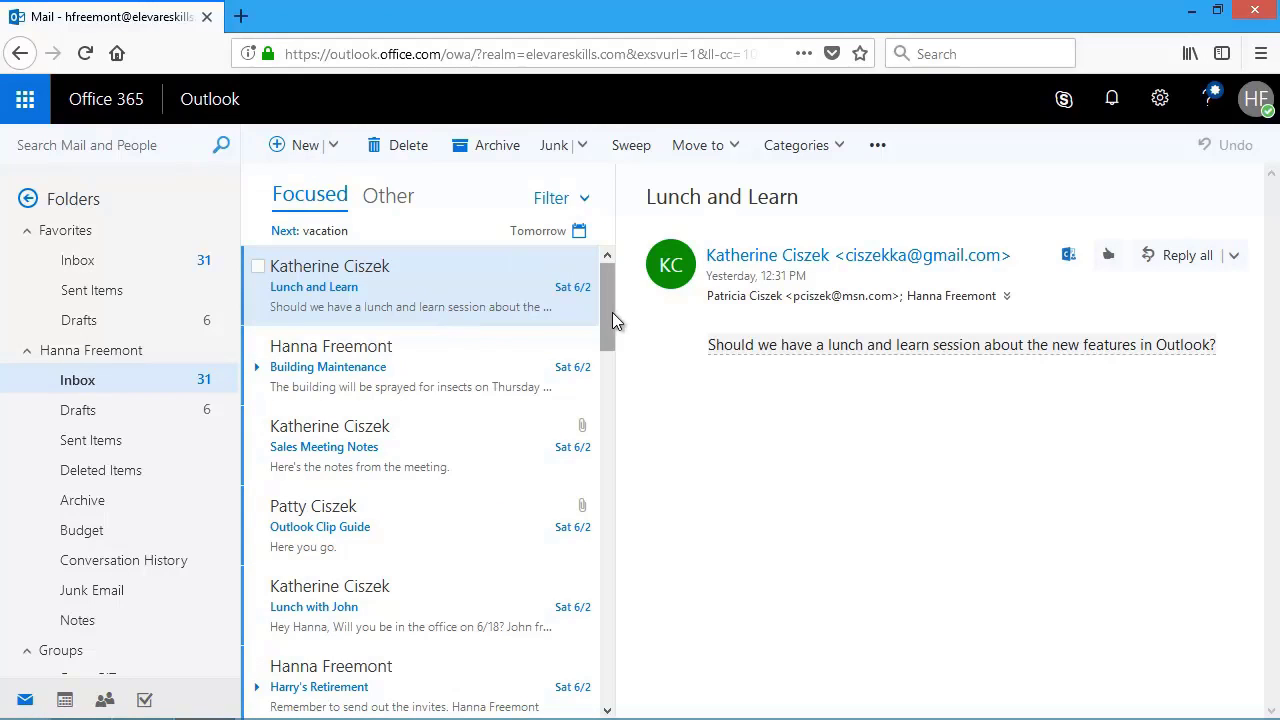
left_click_drag(610, 312, 609, 369)
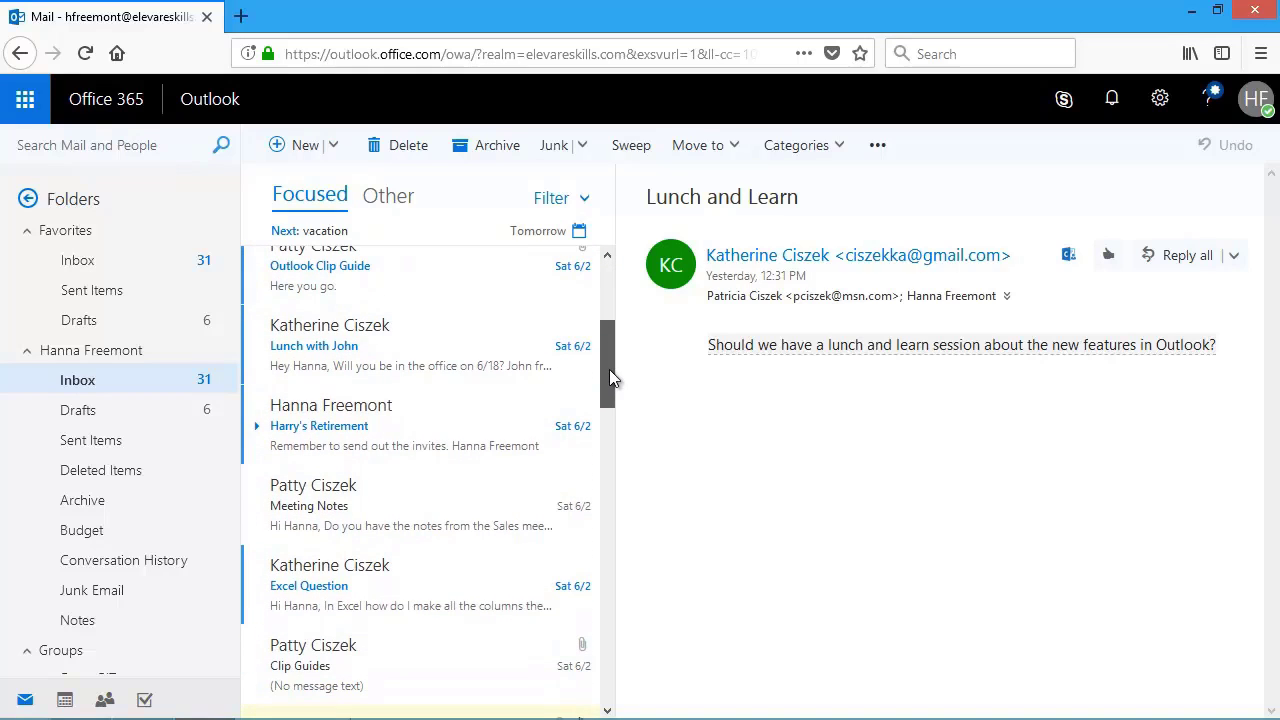
left_click(467, 425)
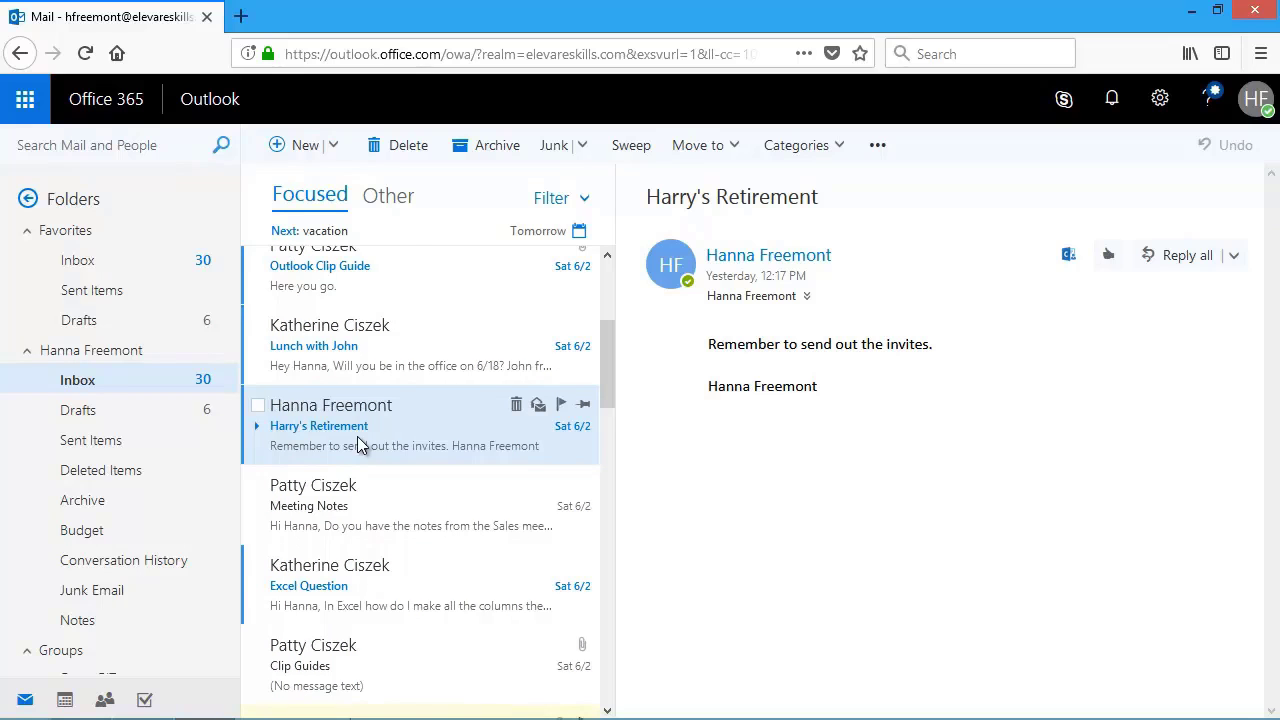
left_click(561, 405)
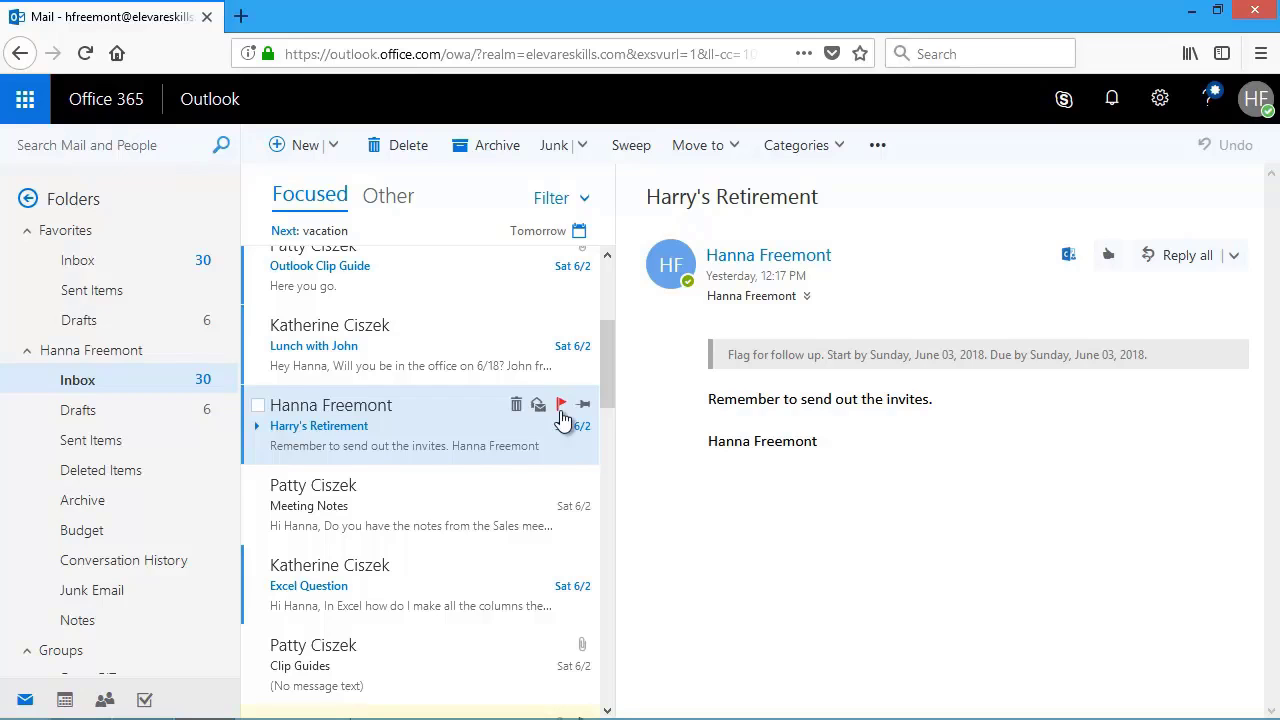
Step: Set the current flagged email's follow-up to this week, then flag Meeting Notes for tomorrow
right_click(558, 409)
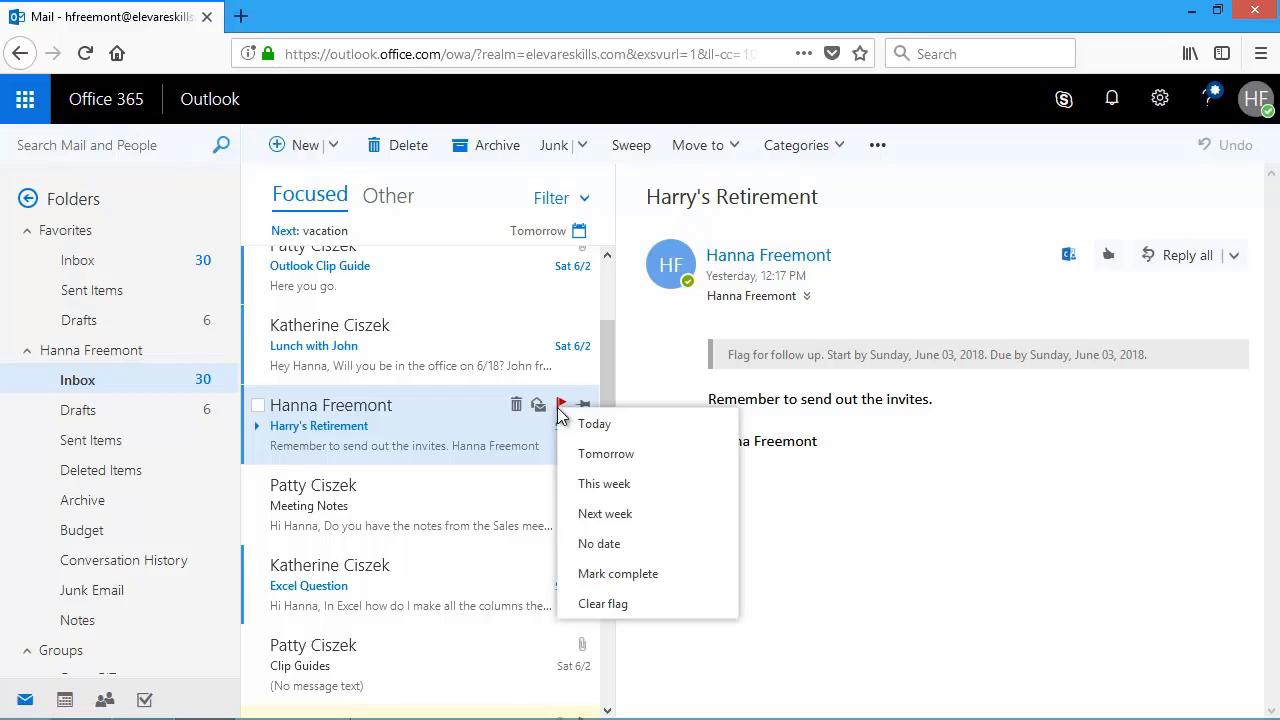
left_click(593, 486)
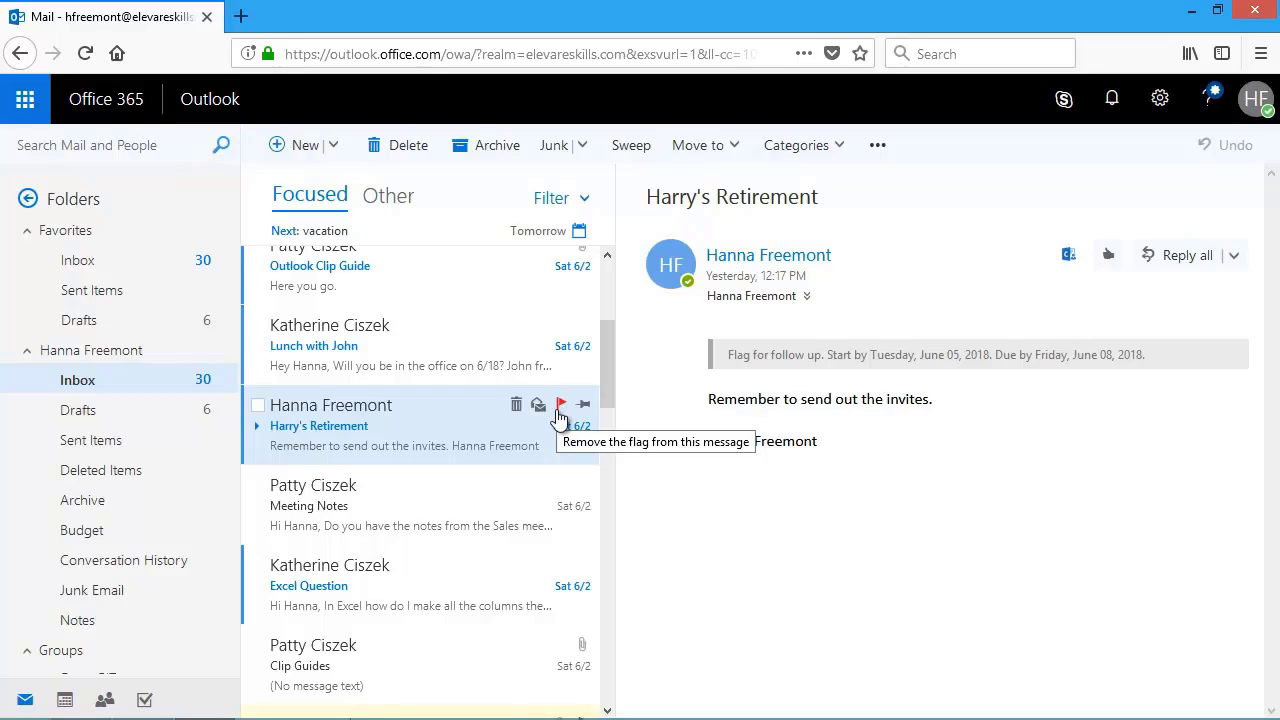
left_click(522, 506)
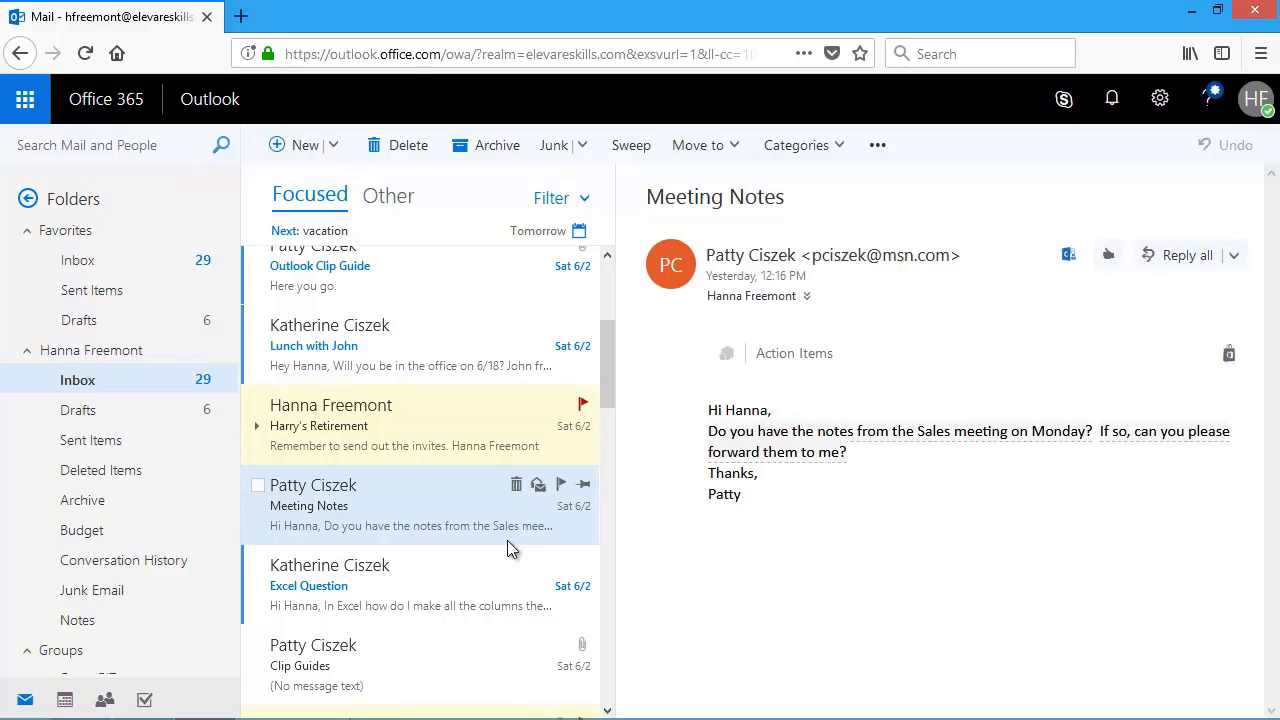
left_click(561, 486)
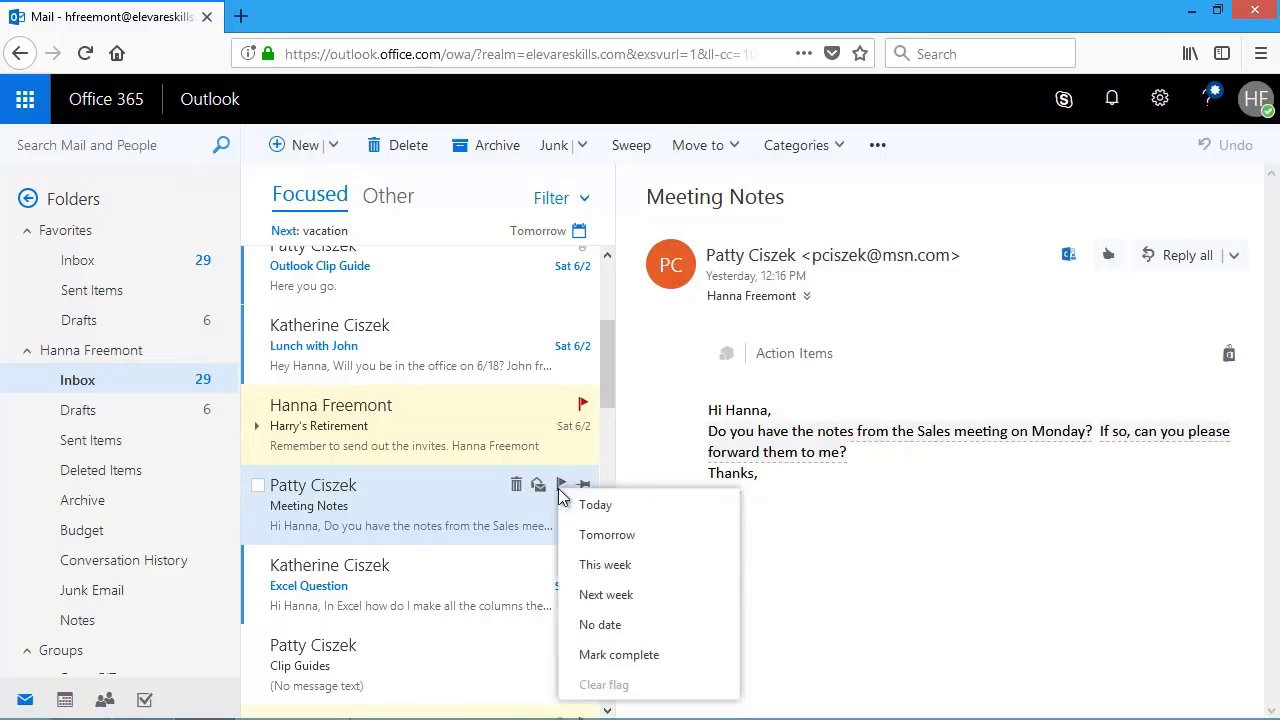
left_click(589, 538)
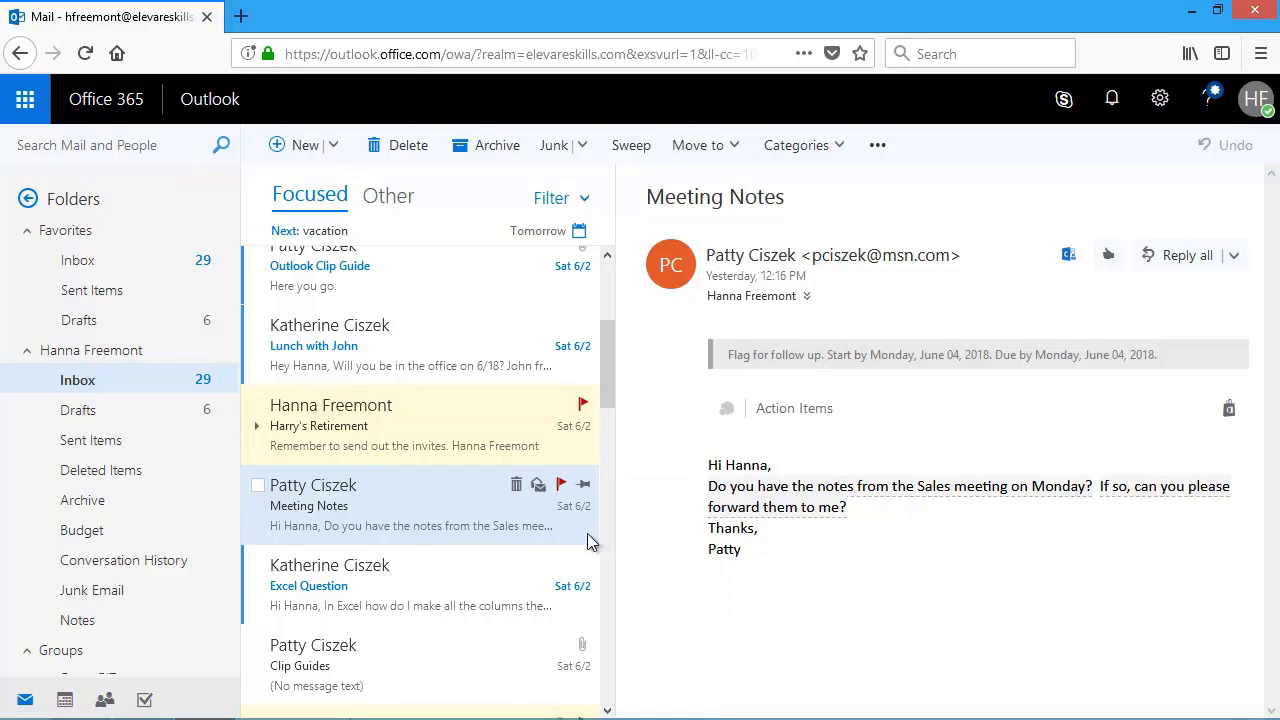
Step: Flag the Excel Question email for follow-up, due Sunday, June 03, 2018
scroll(608, 410, "down", 2)
scroll(608, 410, "down", 3)
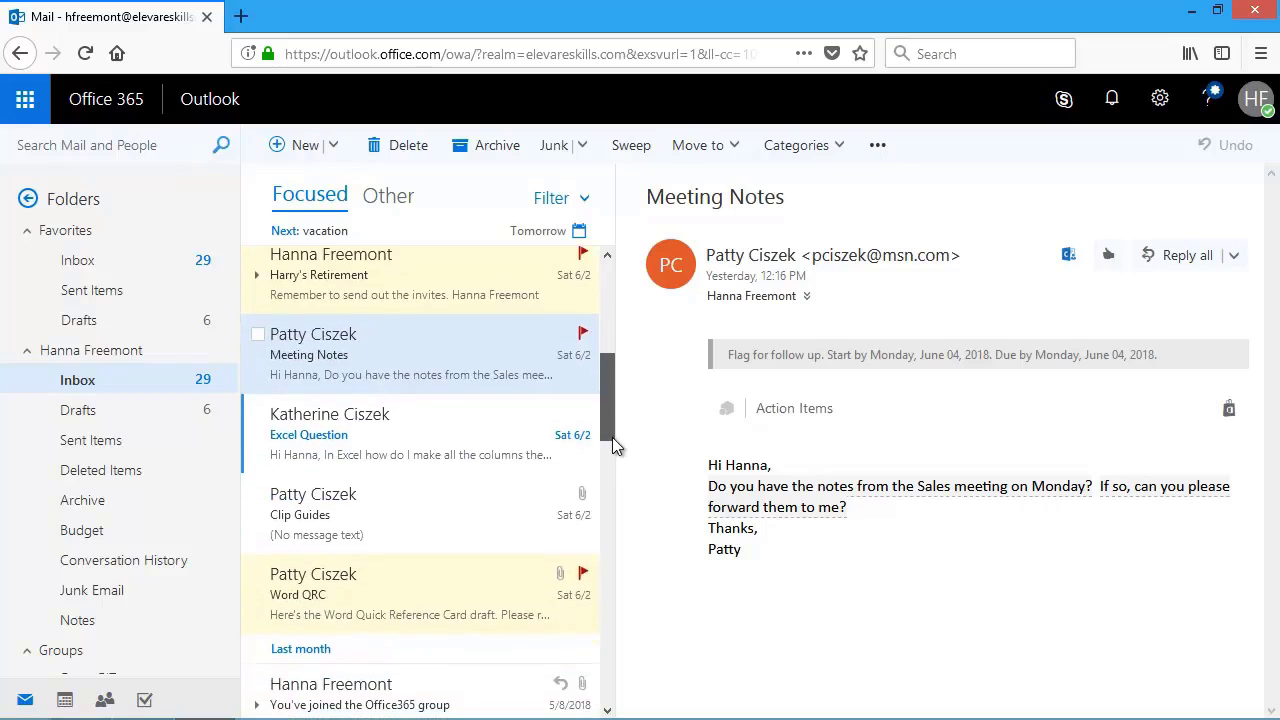
left_click(493, 443)
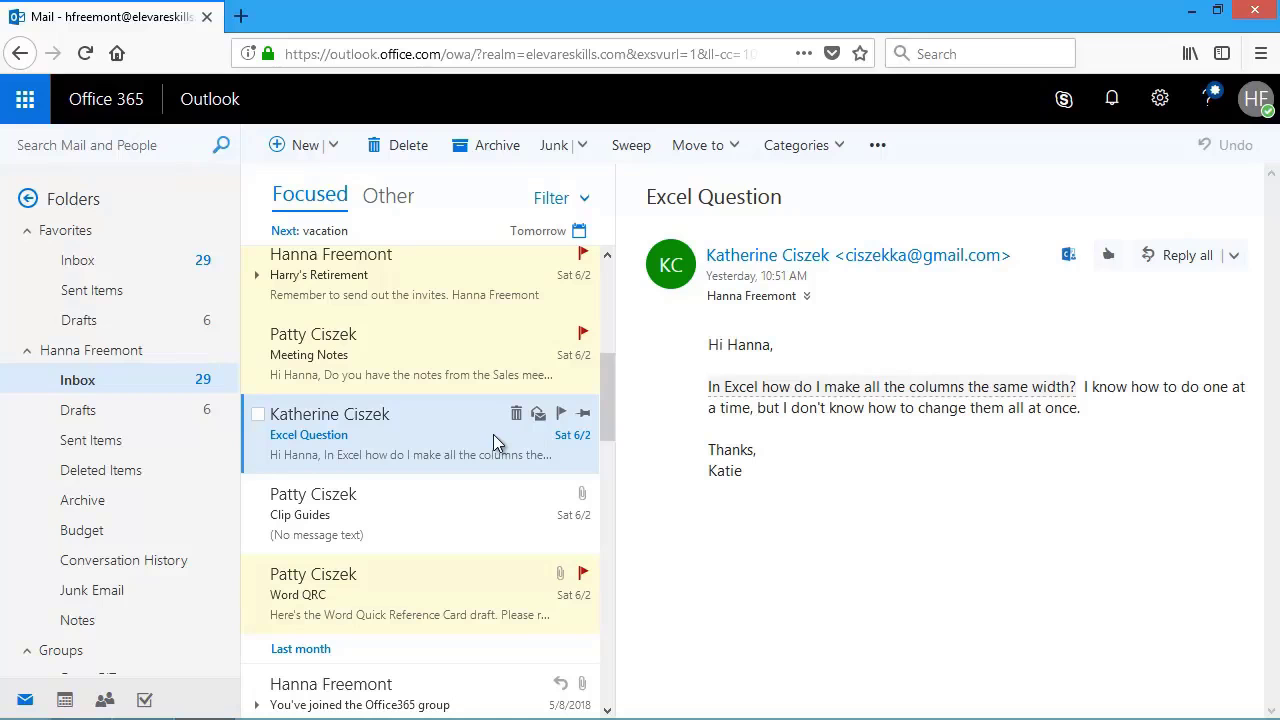
left_click(561, 415)
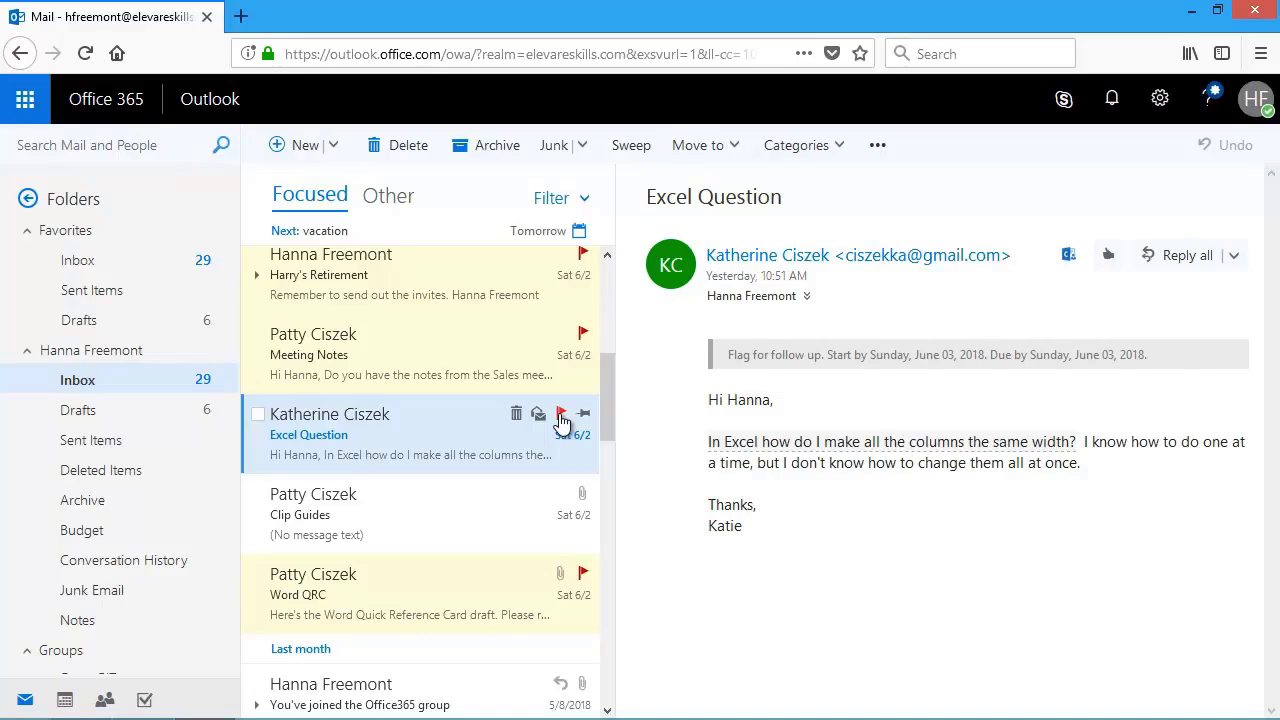
Step: In Tasks, show Flagged items and tasks to confirm Harry's Retirement and Excel Question appear
left_click(145, 700)
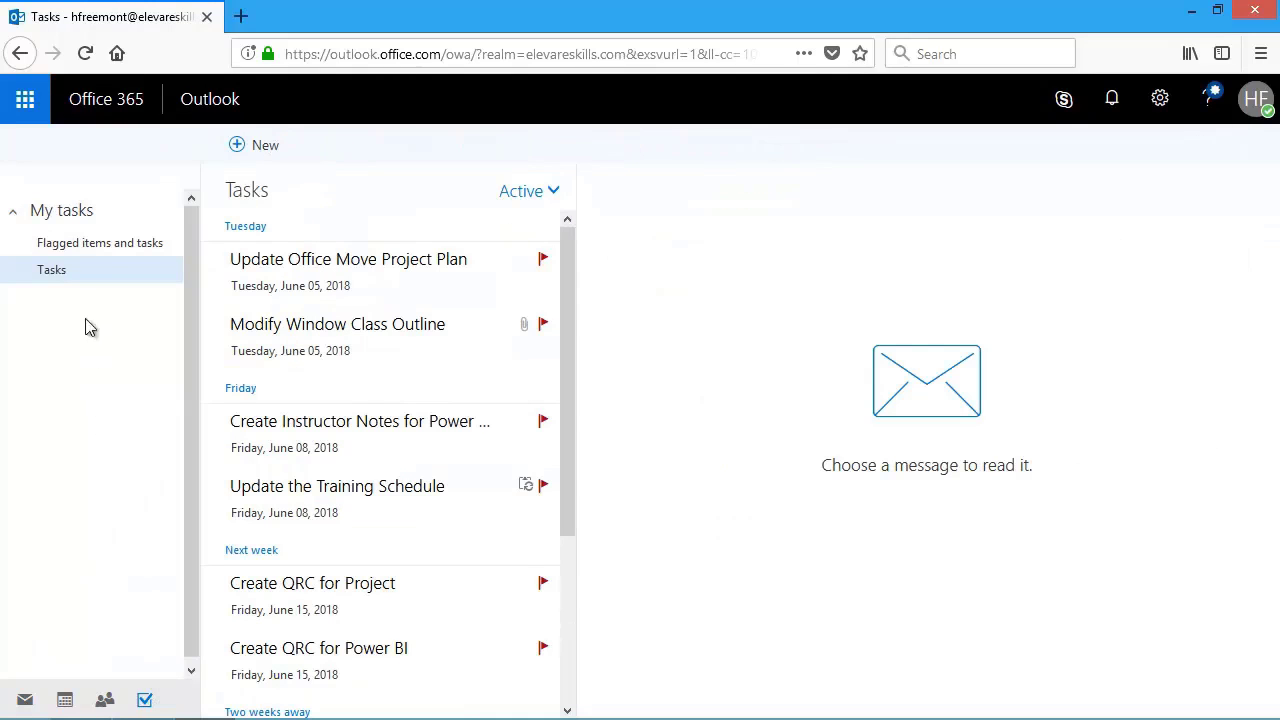
left_click(92, 252)
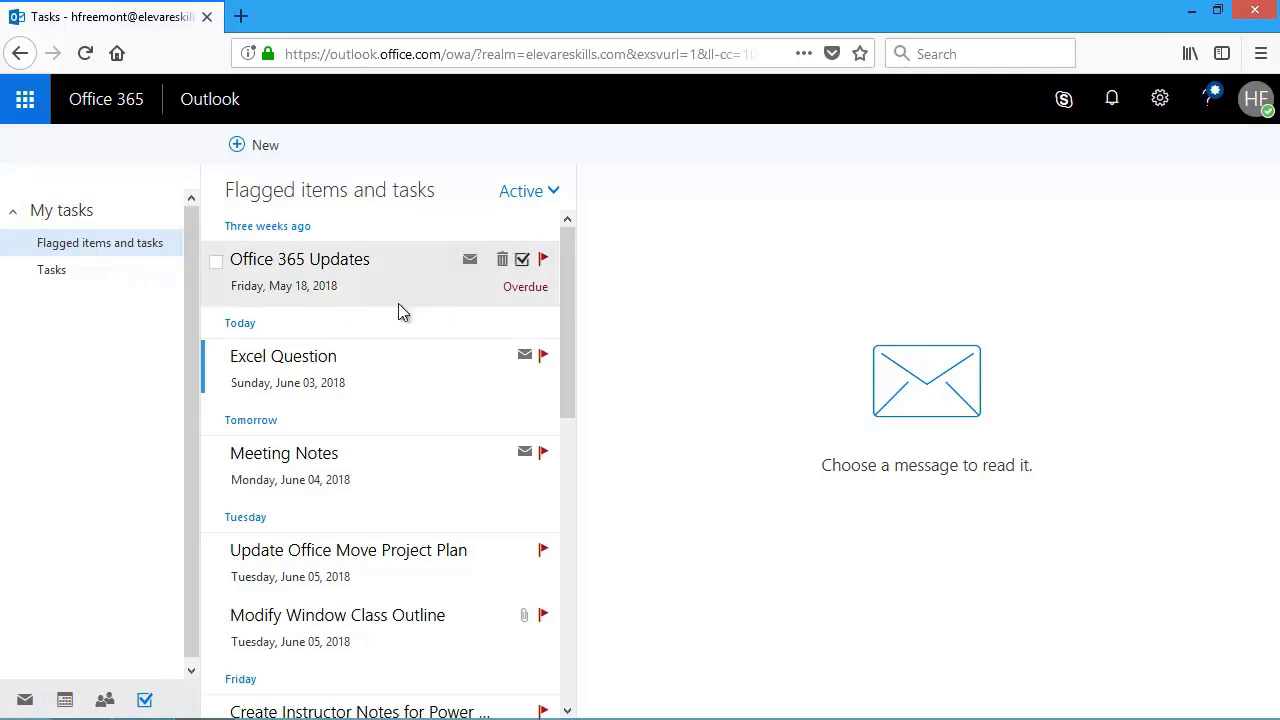
left_click_drag(565, 306, 570, 470)
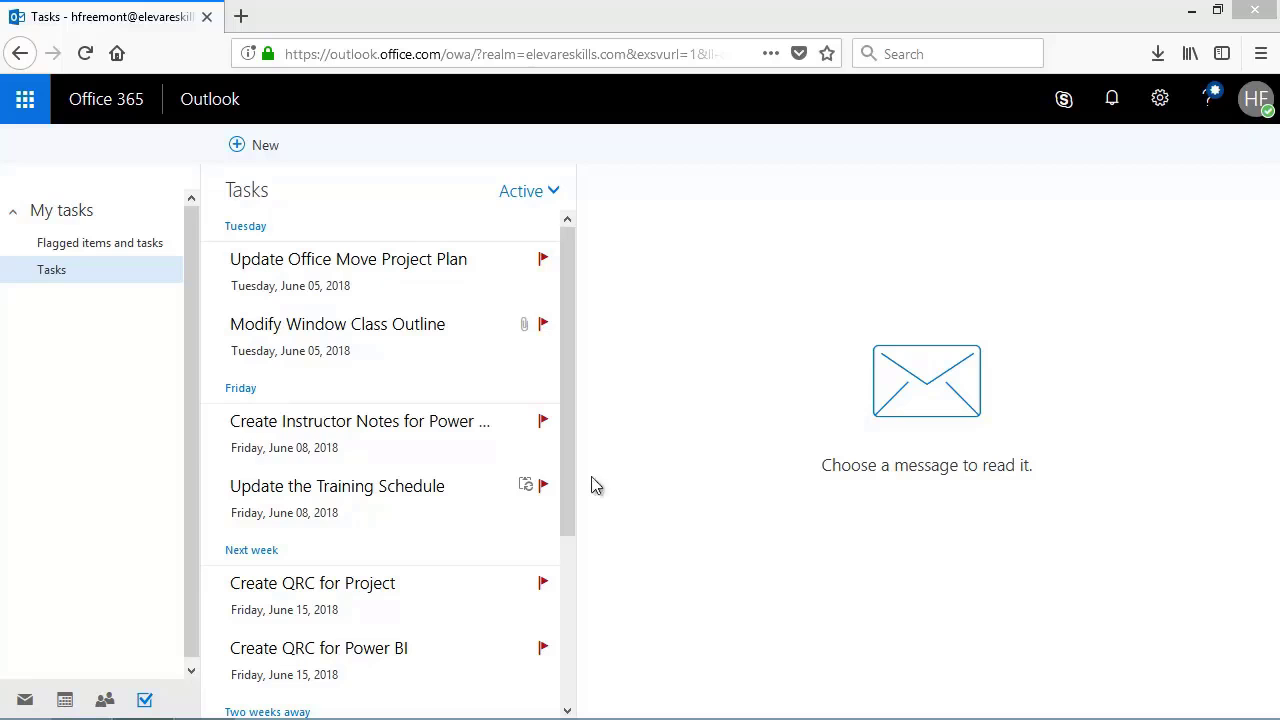
Step: Edit the Create Instructor Notes for Power BI task and attach Power BI Instructor Notes.docx as a copy
left_click(420, 444)
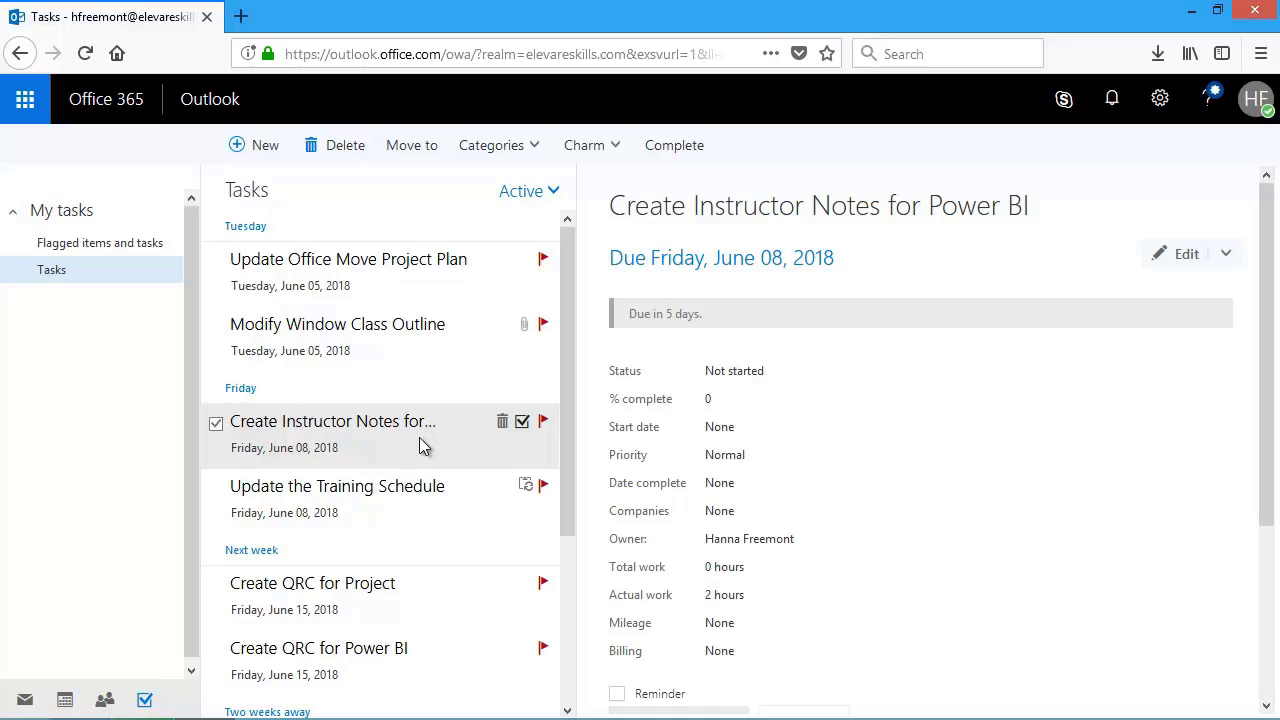
left_click(1184, 256)
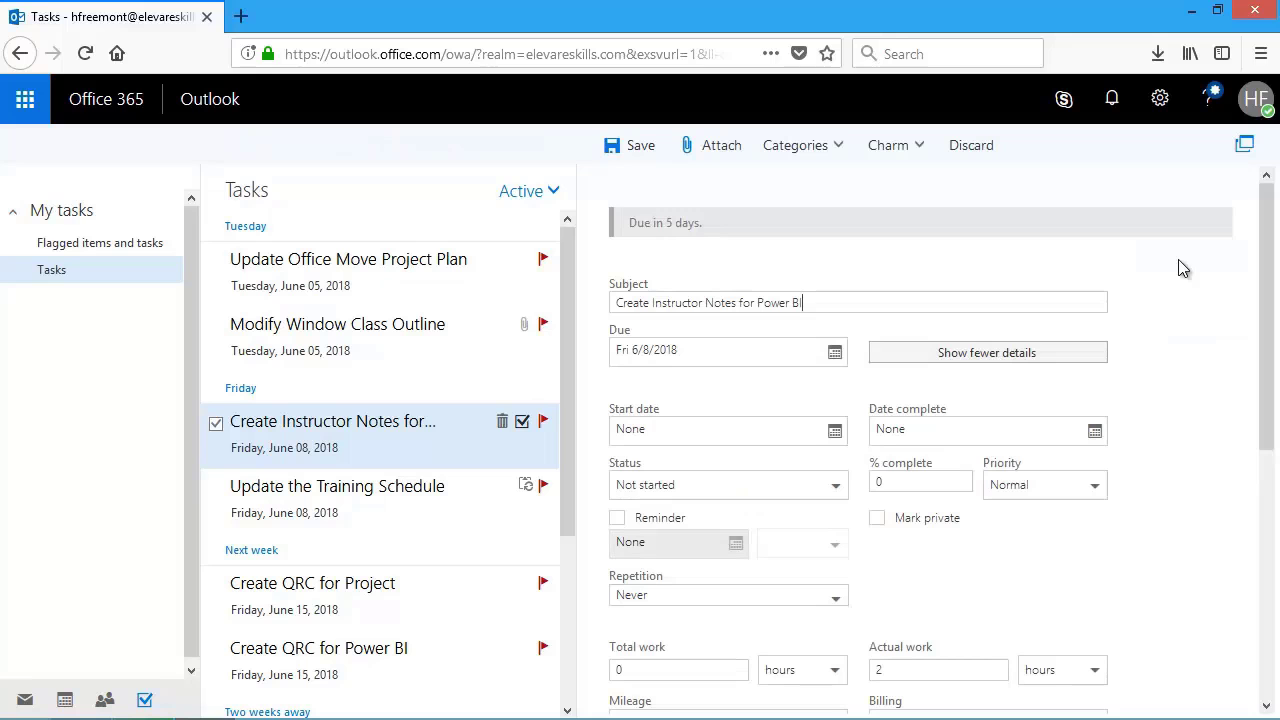
left_click(721, 155)
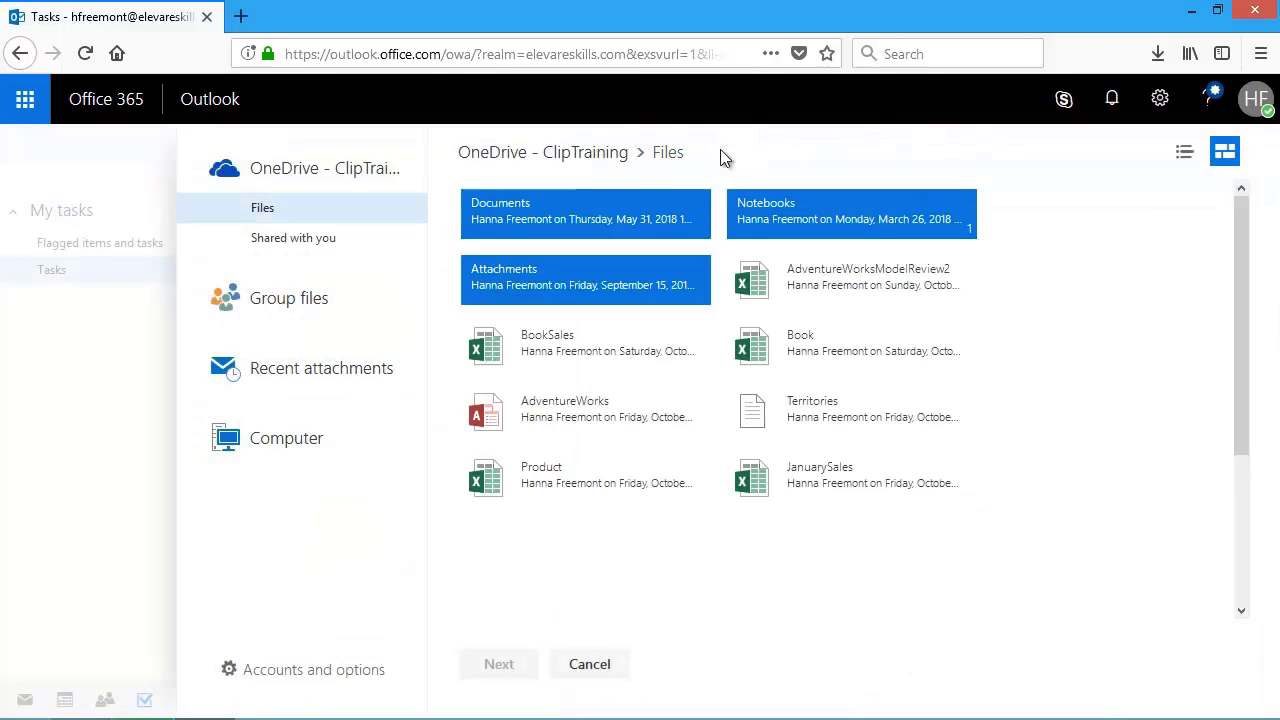
left_click(289, 440)
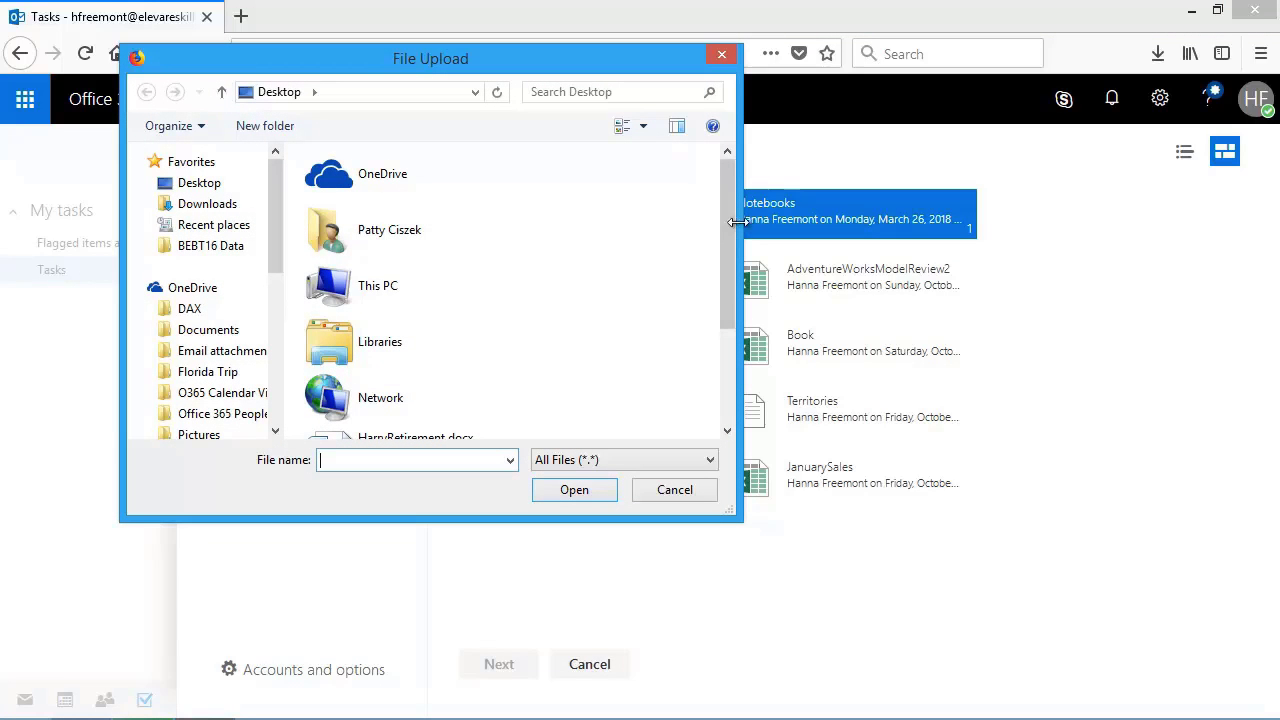
left_click_drag(727, 239, 724, 380)
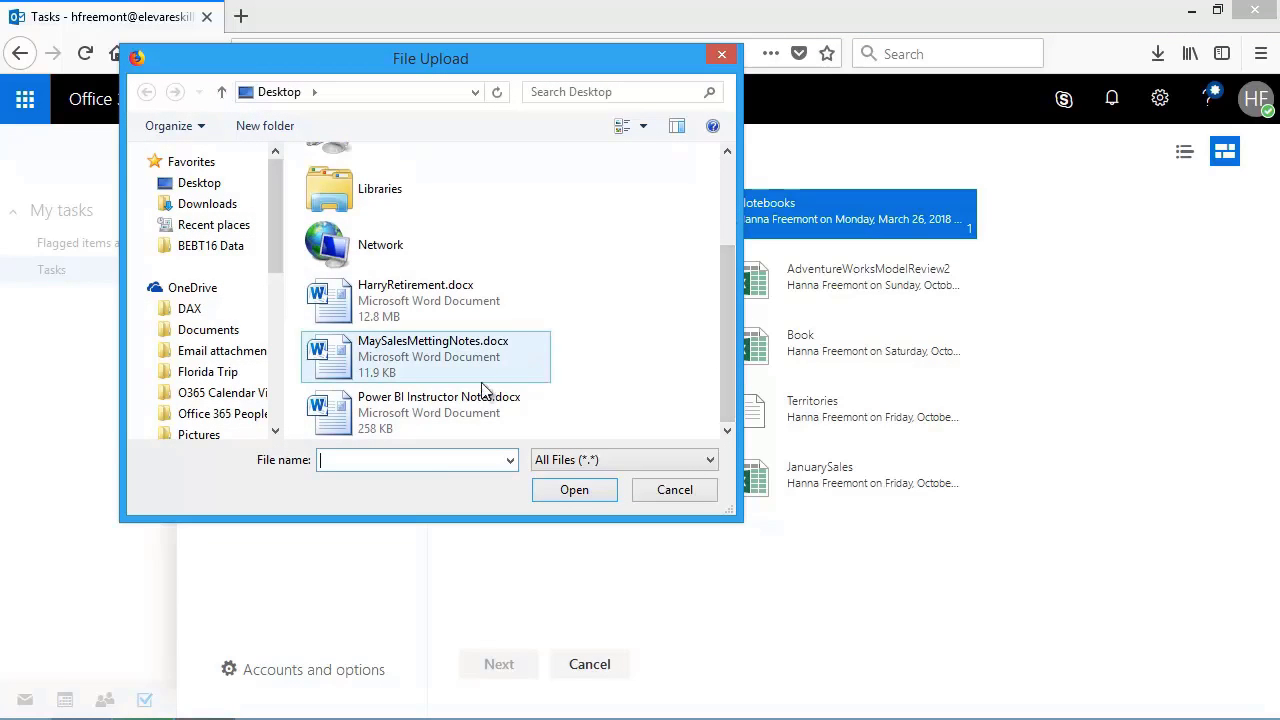
left_click(464, 414)
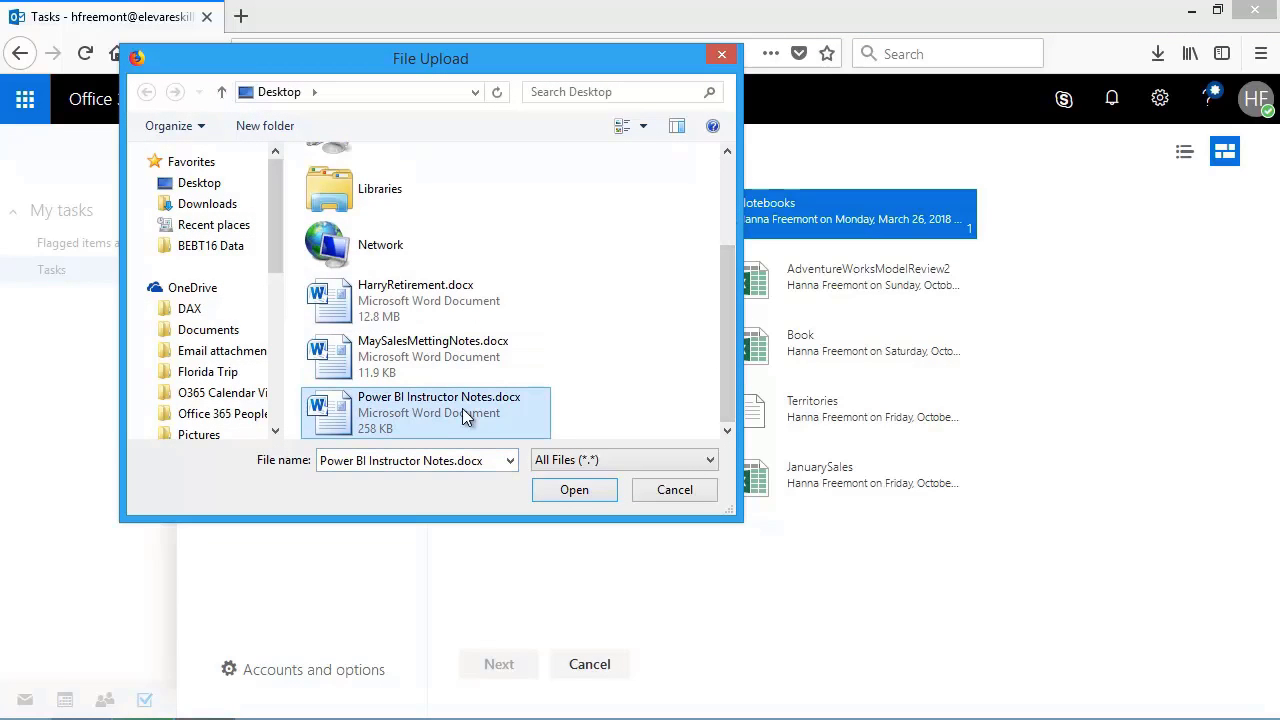
left_click(564, 494)
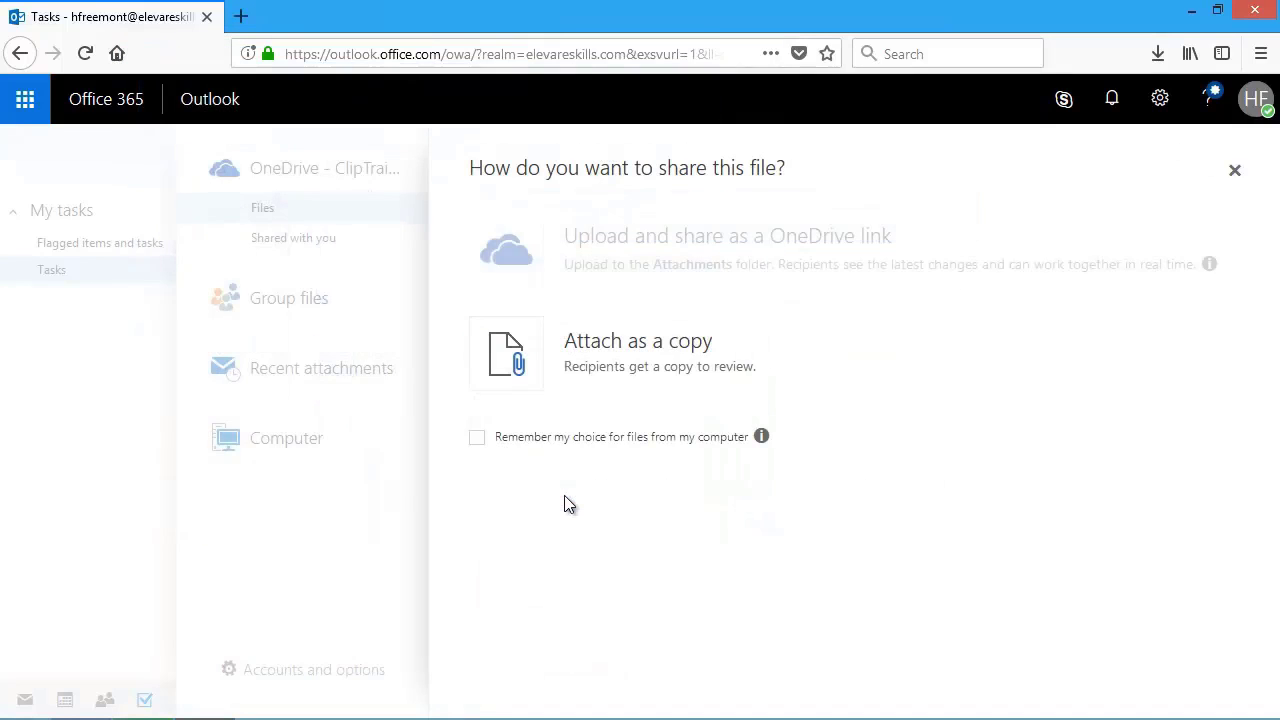
left_click(569, 371)
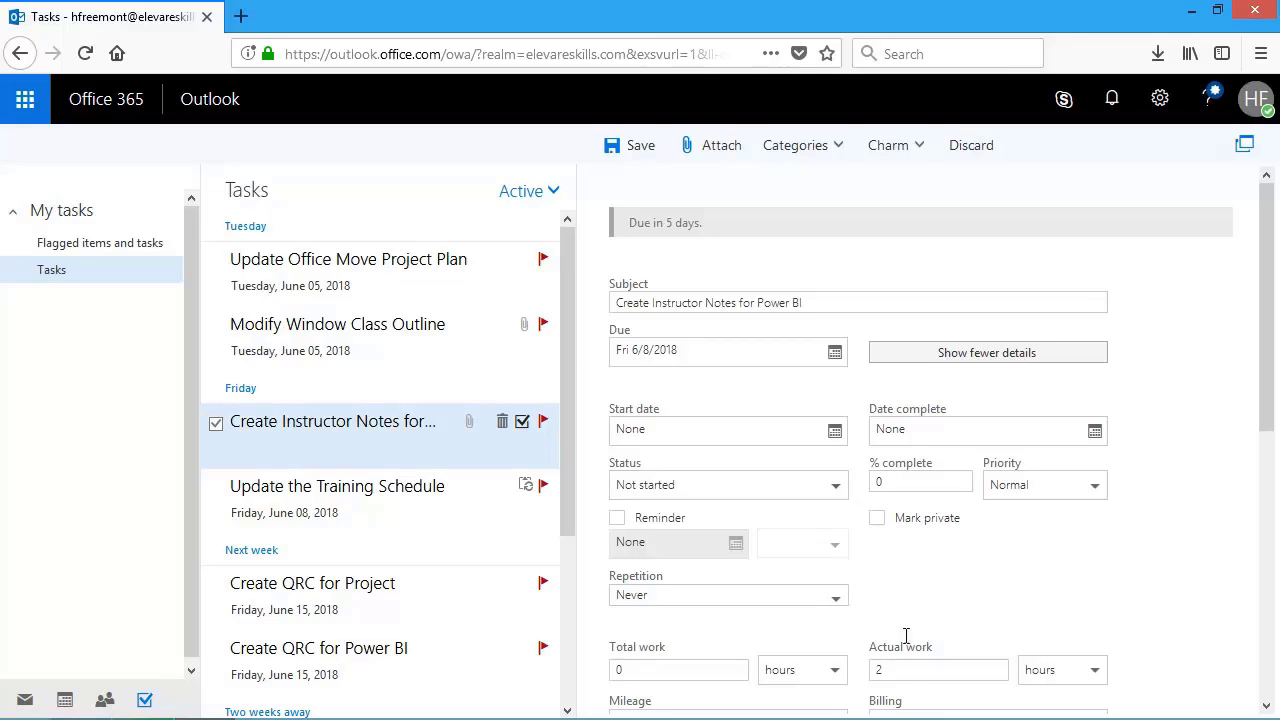
left_click(907, 670)
Step: Change actual work from 2 to 4 hours, assign the Training category, and save the task
double_click(885, 670)
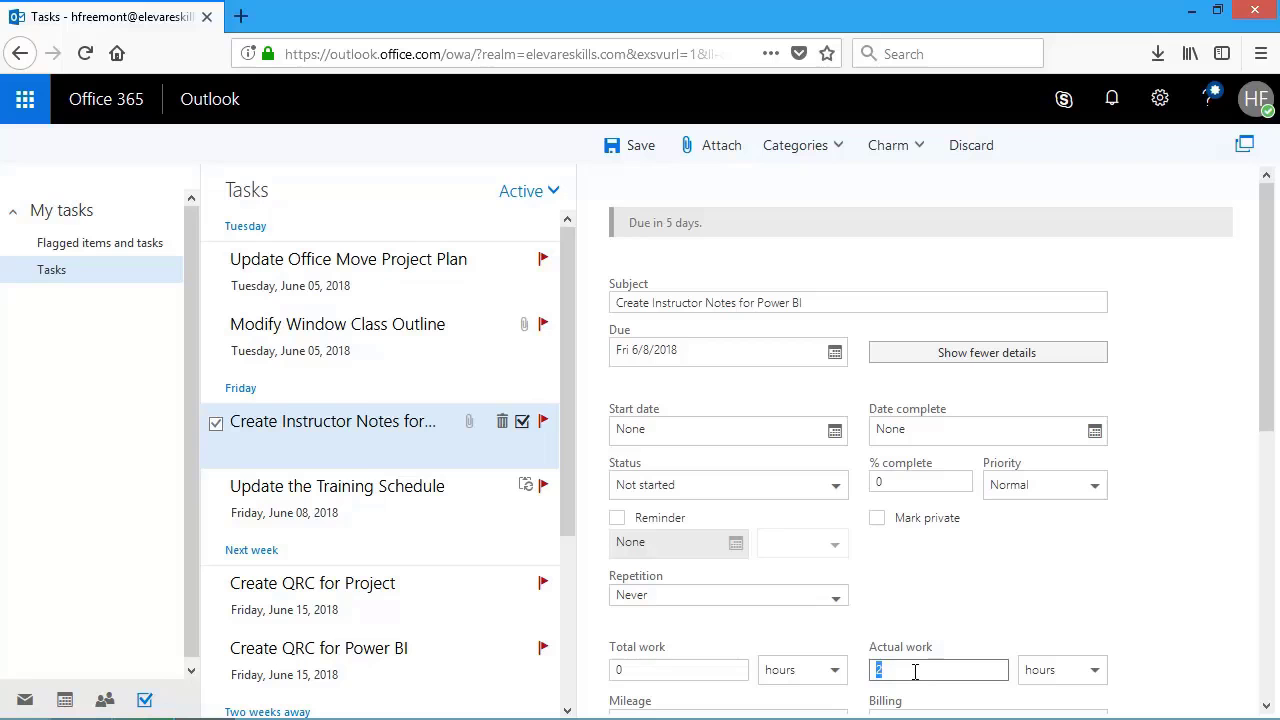
type("4")
left_click(826, 152)
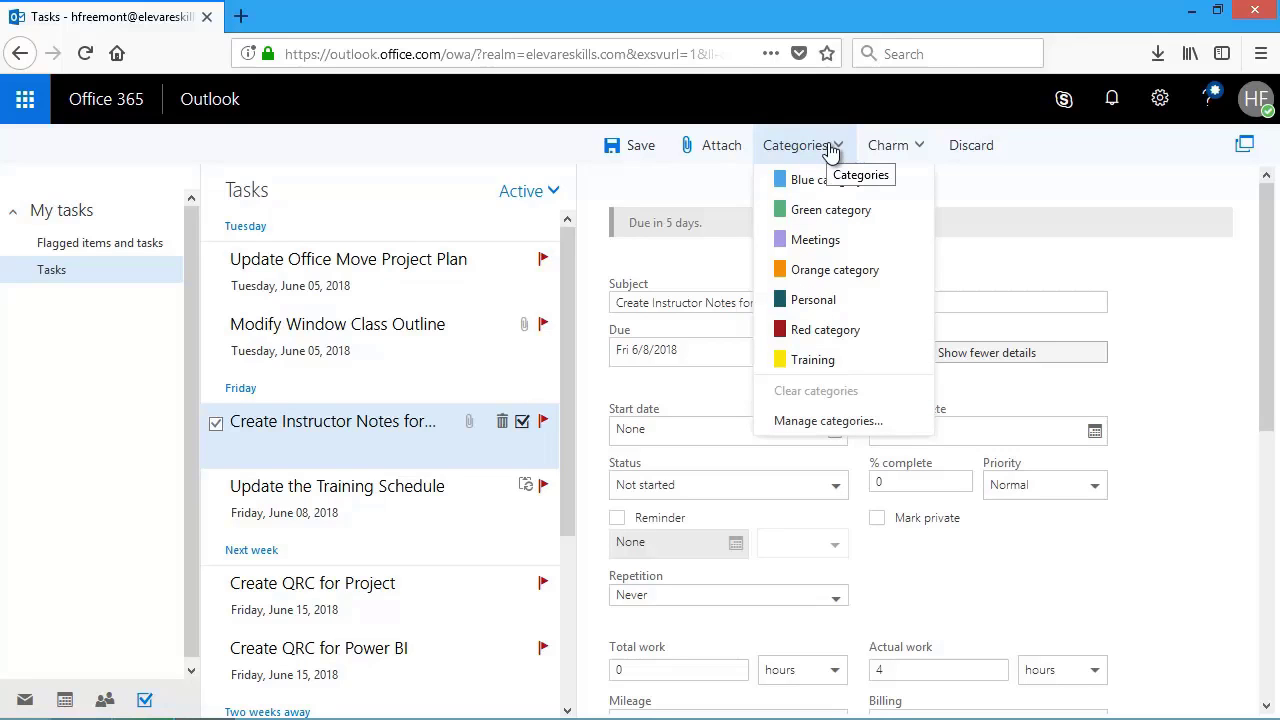
left_click(829, 360)
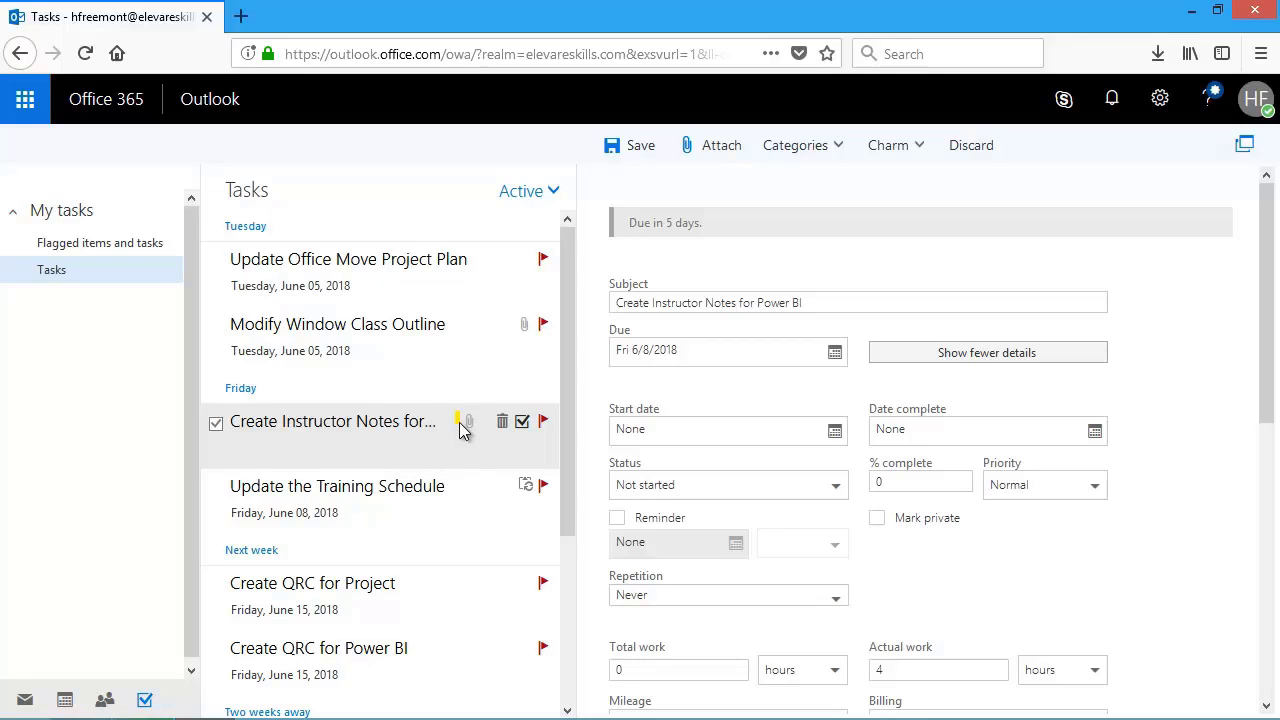
left_click(903, 164)
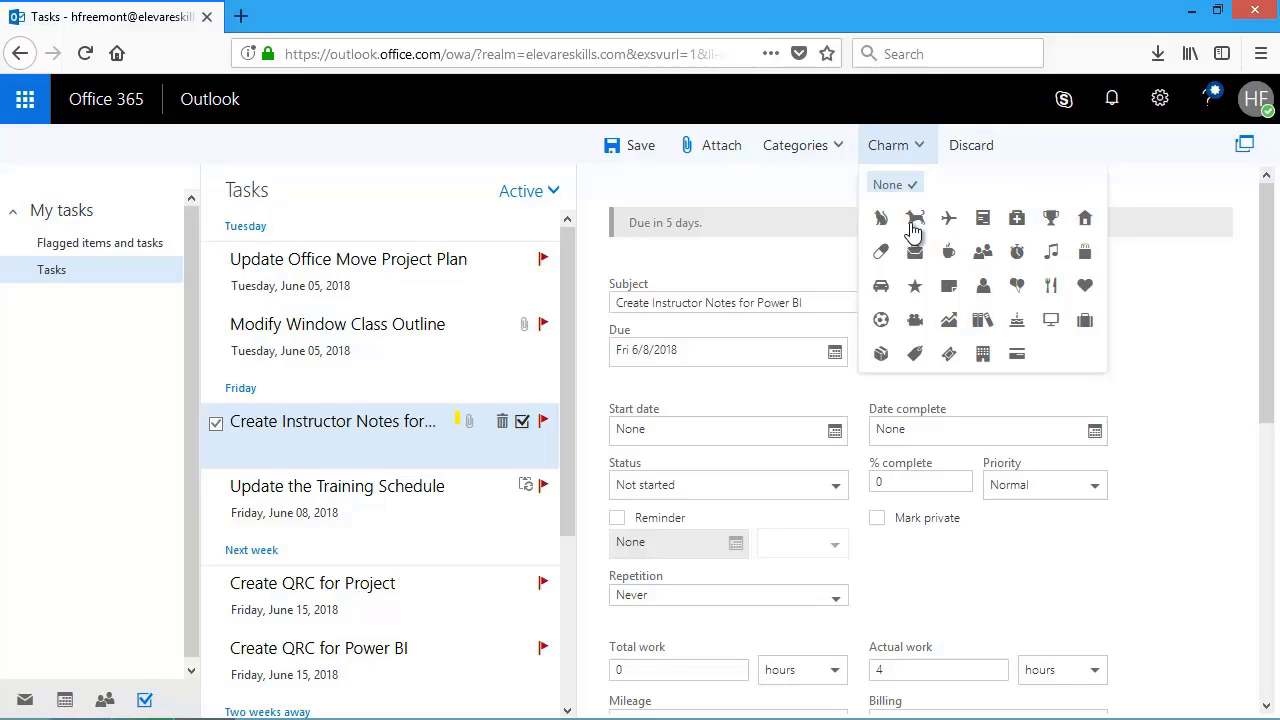
left_click(646, 156)
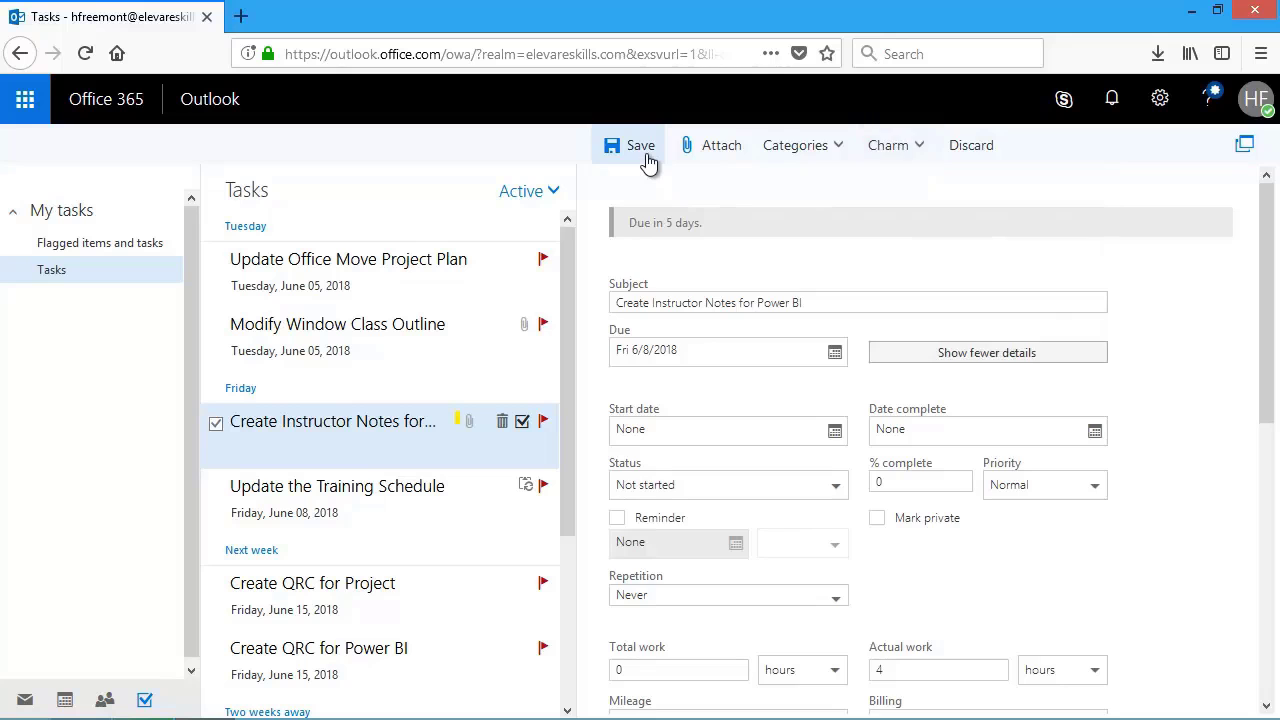
left_click(646, 156)
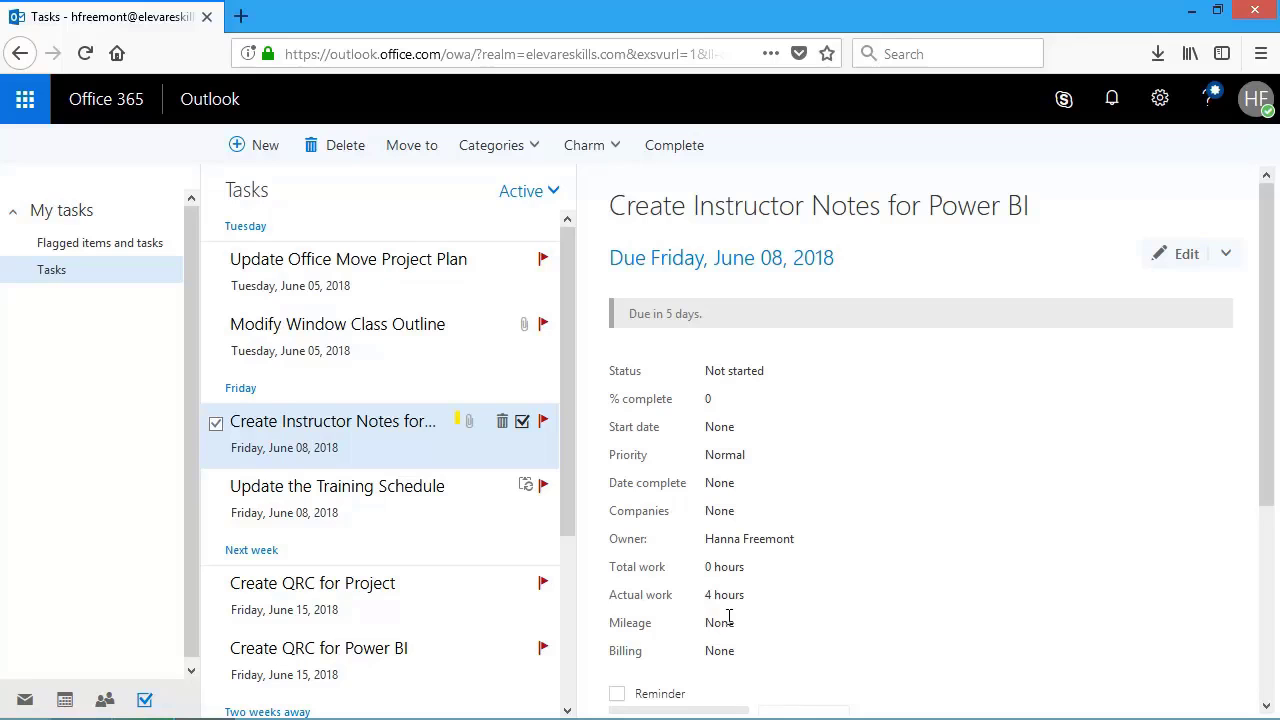
Step: Open the Meeting Notes email from flagged items and start a Reply all
left_click(128, 246)
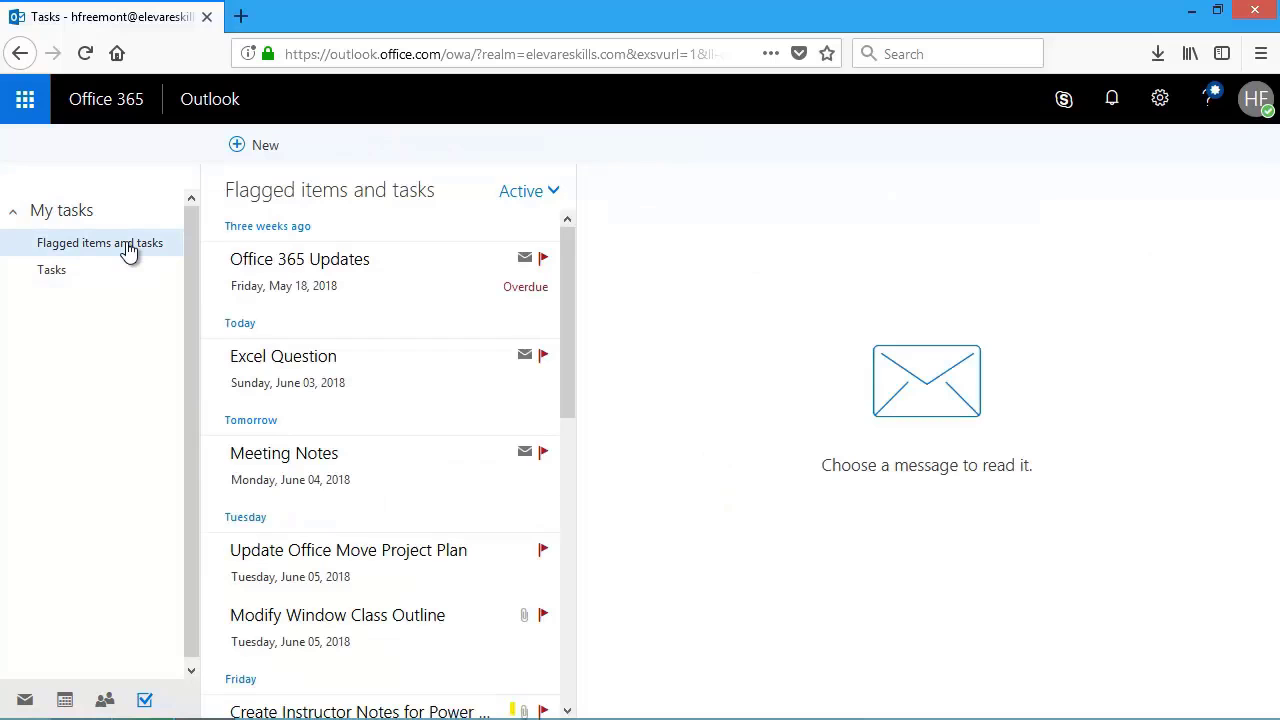
left_click(285, 477)
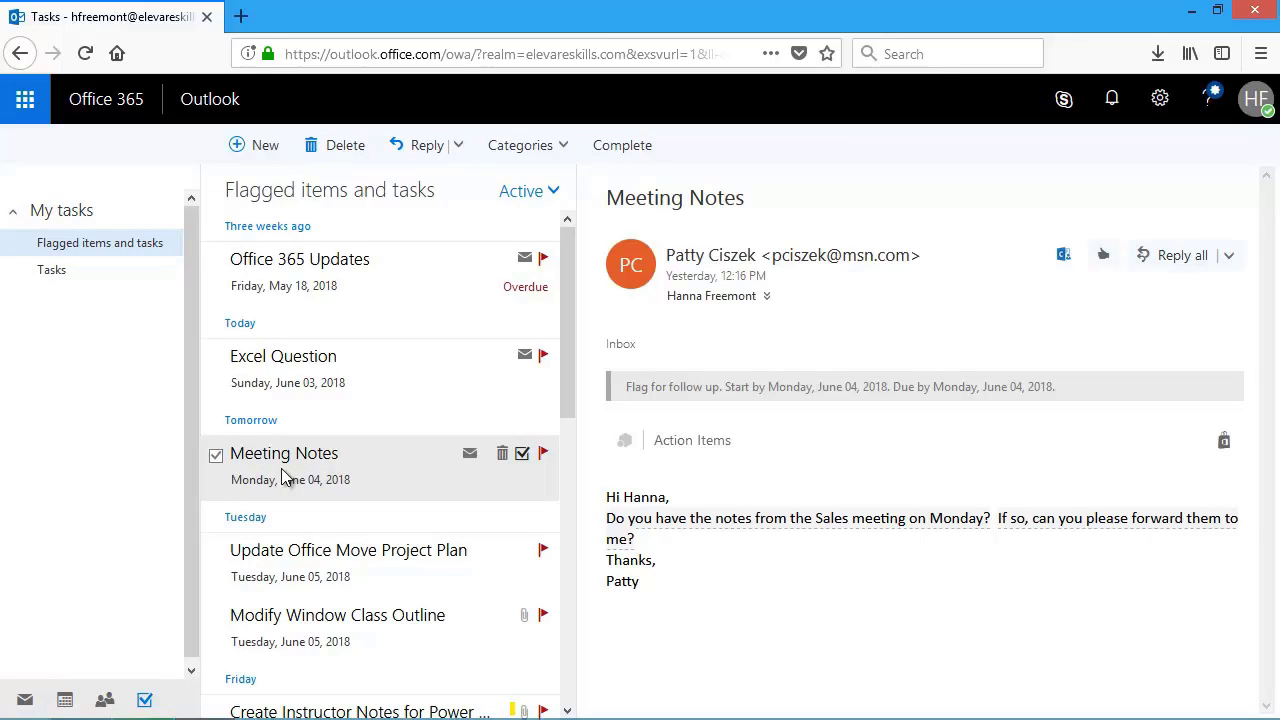
mouse_move(736, 537)
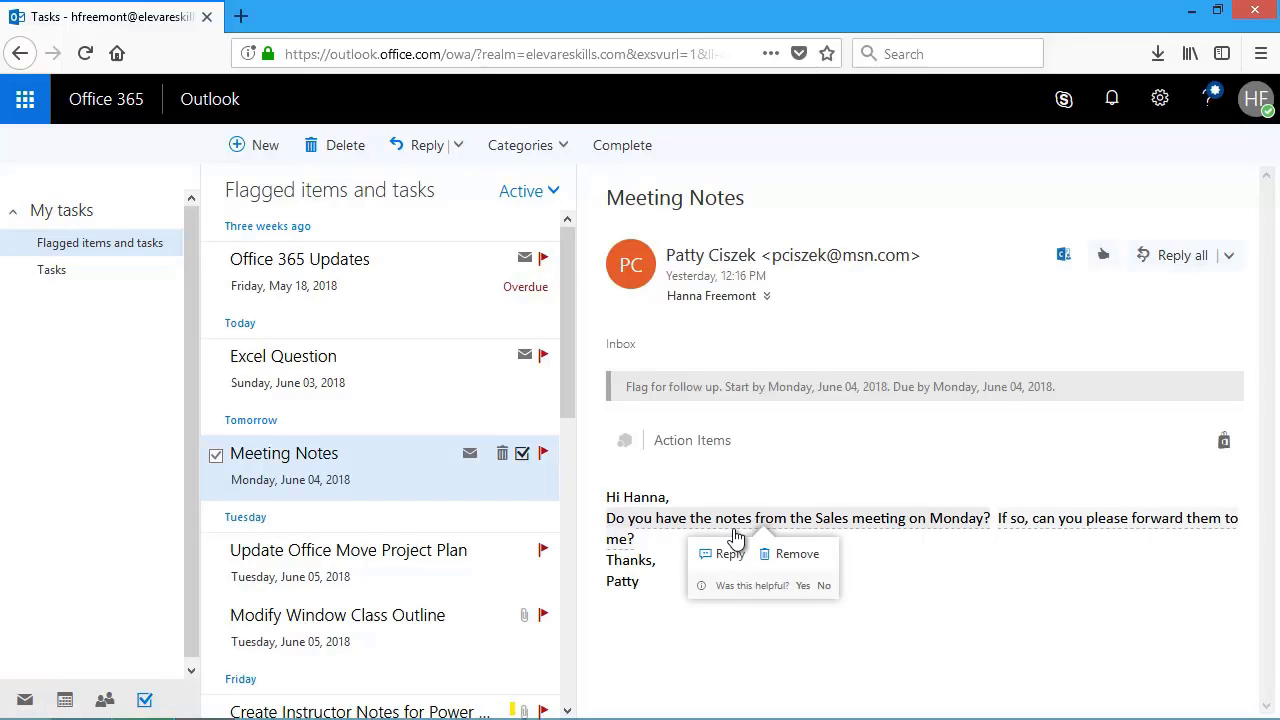
left_click(1178, 258)
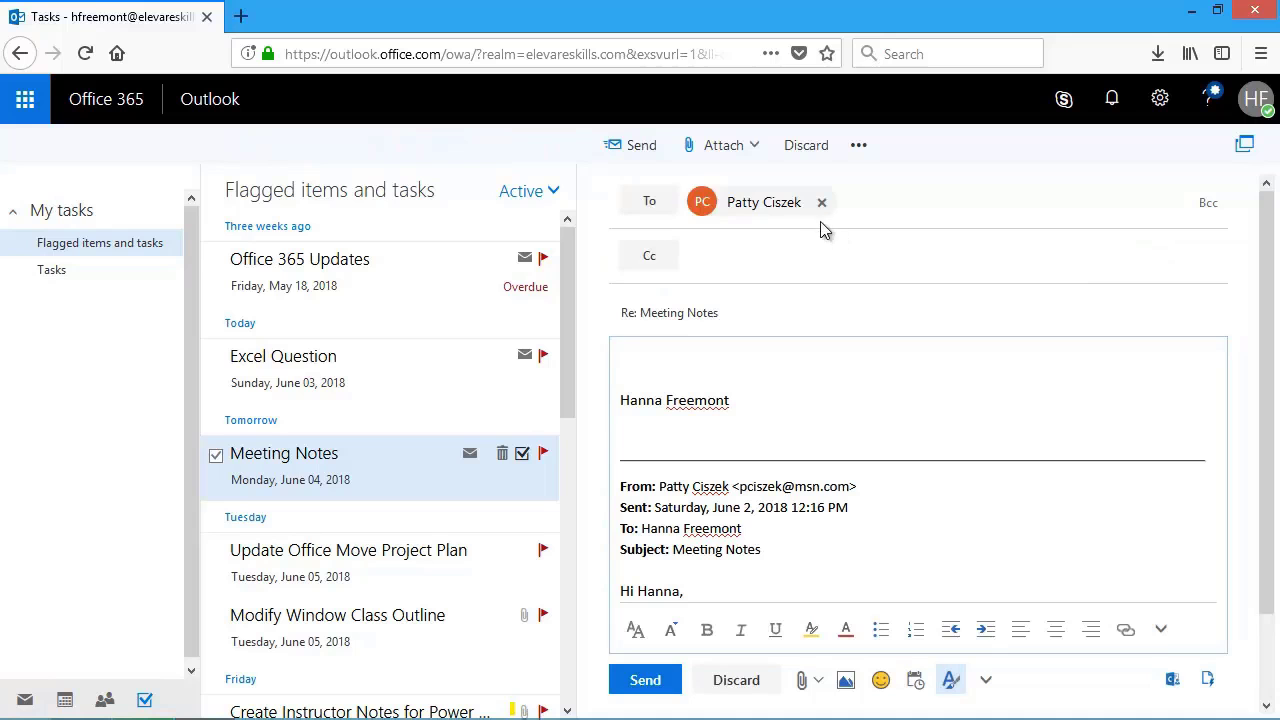
Step: Attach MaySalesMettingNotes.docx from the computer to the reply and send it
left_click(733, 158)
left_click(737, 182)
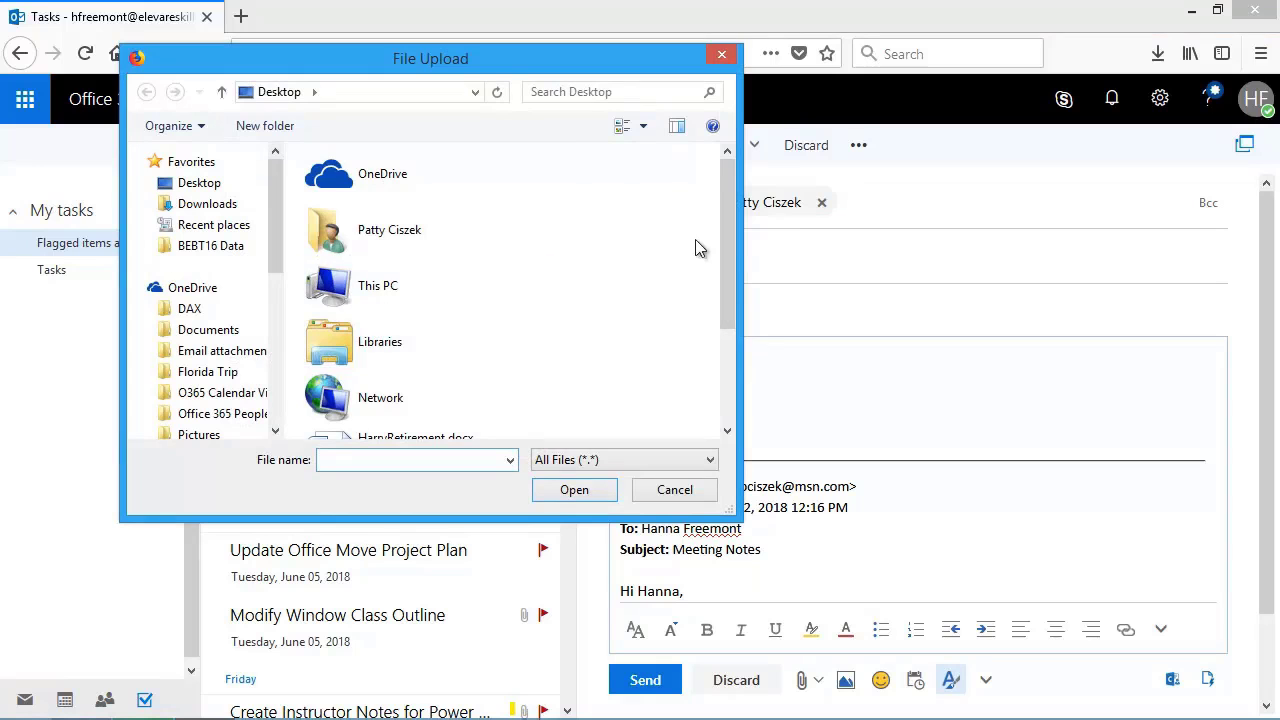
left_click_drag(731, 237, 732, 365)
left_click(470, 365)
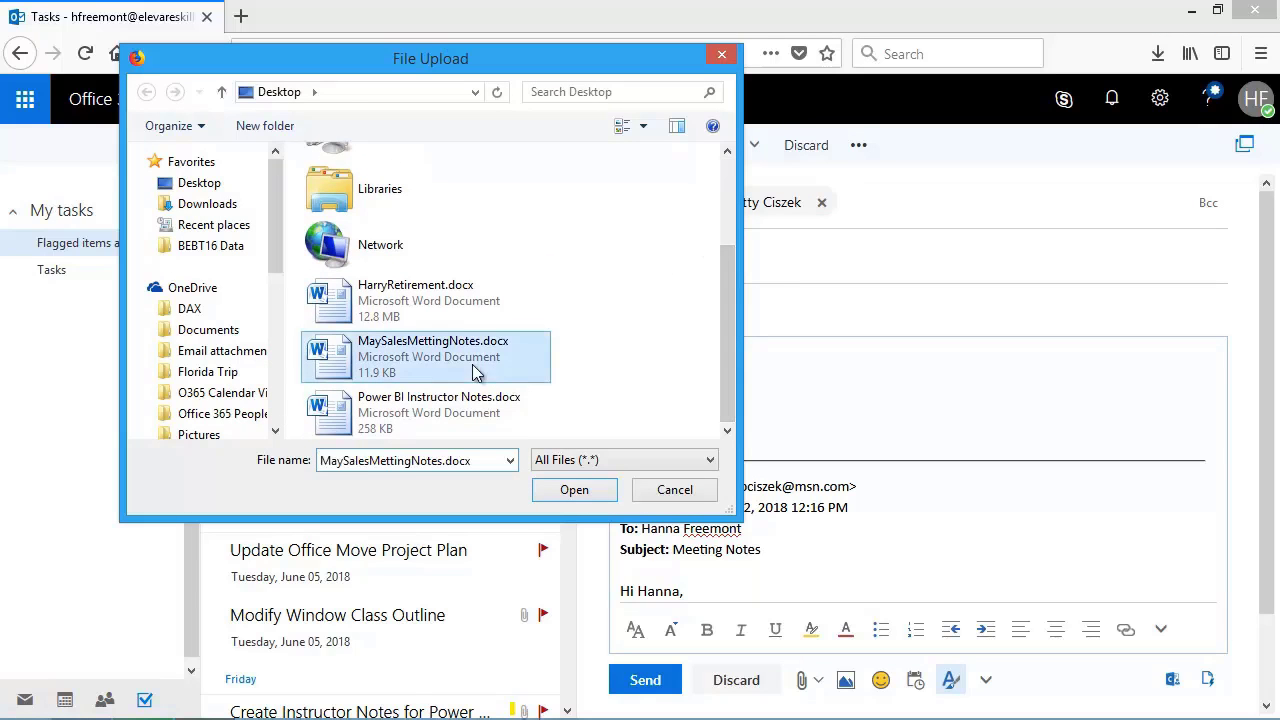
left_click(575, 490)
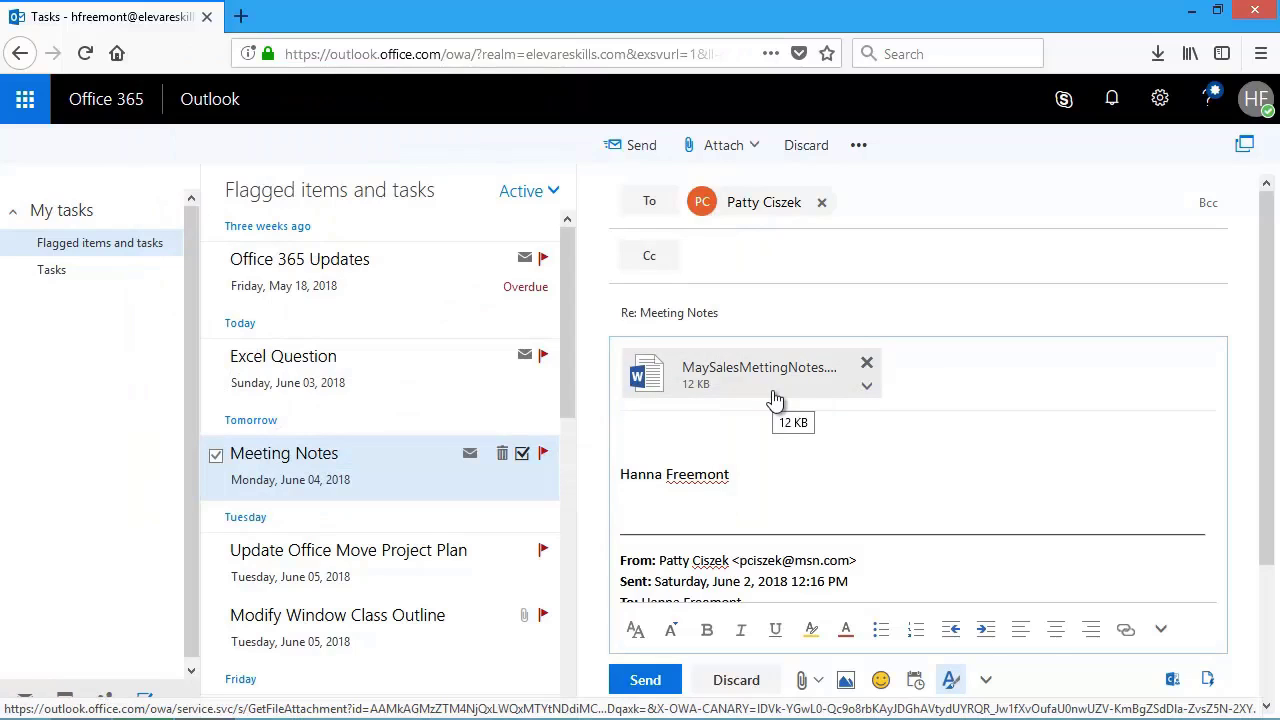
left_click(641, 148)
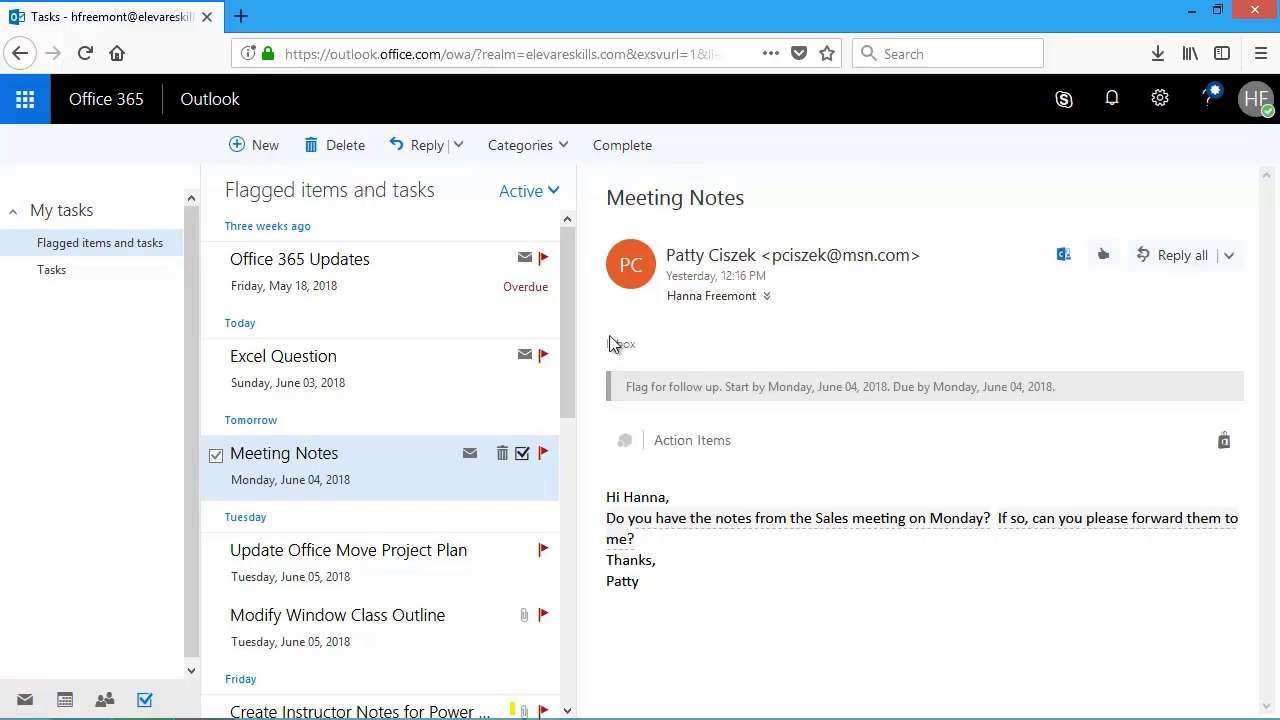
Step: Mark the Meeting Notes and Update Office Move Project Plan items complete
left_click(542, 456)
right_click(543, 456)
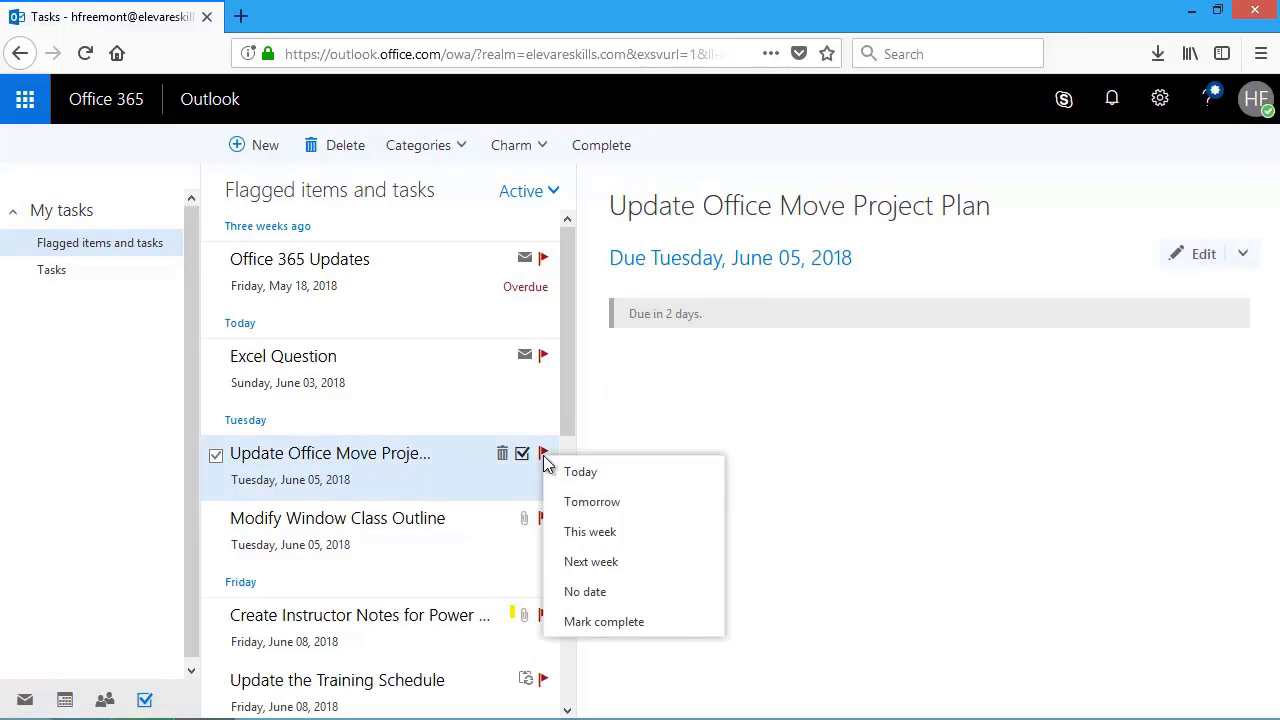
left_click(645, 623)
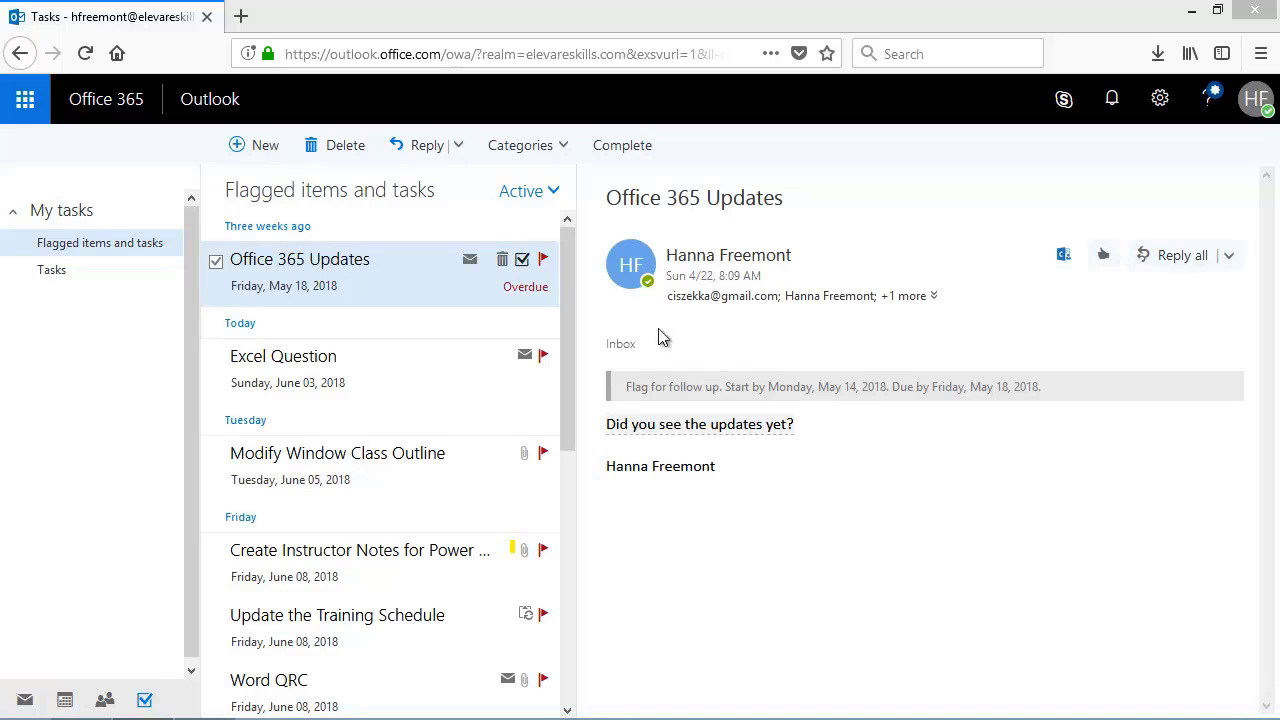
Step: Sort the flagged list by Subject, then by Attachments, and filter it to Overdue tasks
left_click(530, 192)
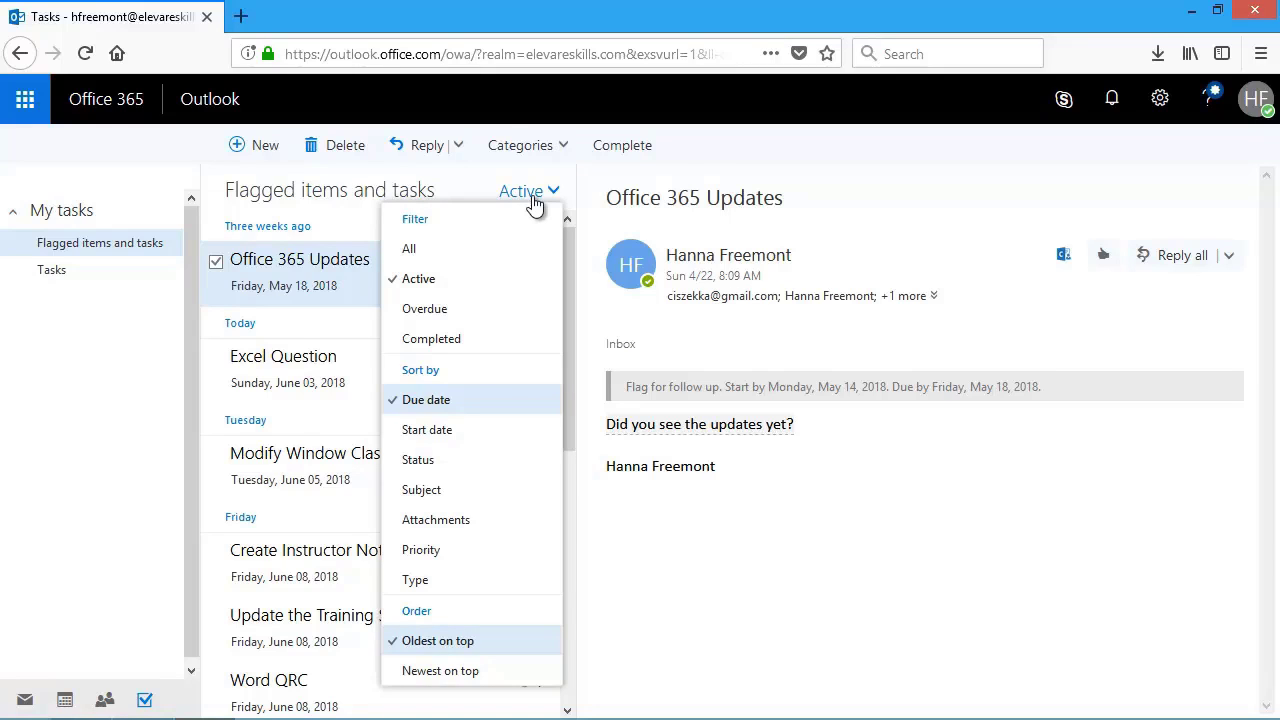
left_click(465, 492)
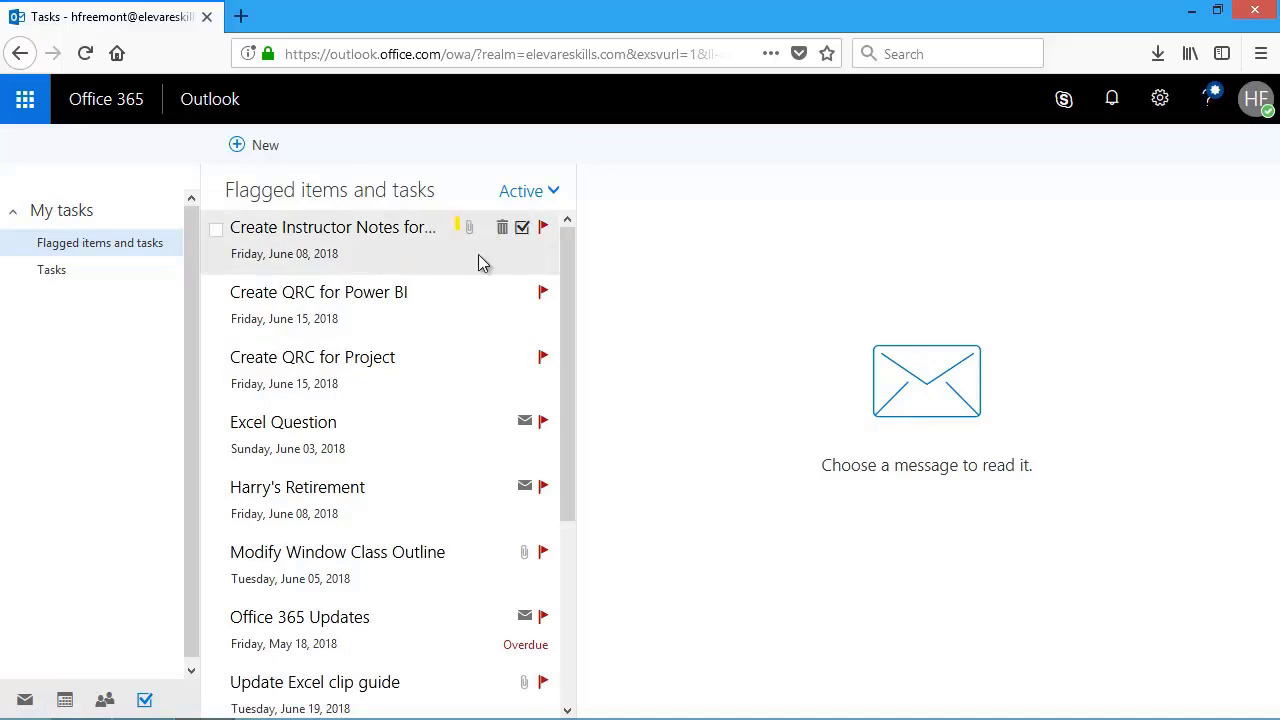
left_click(512, 198)
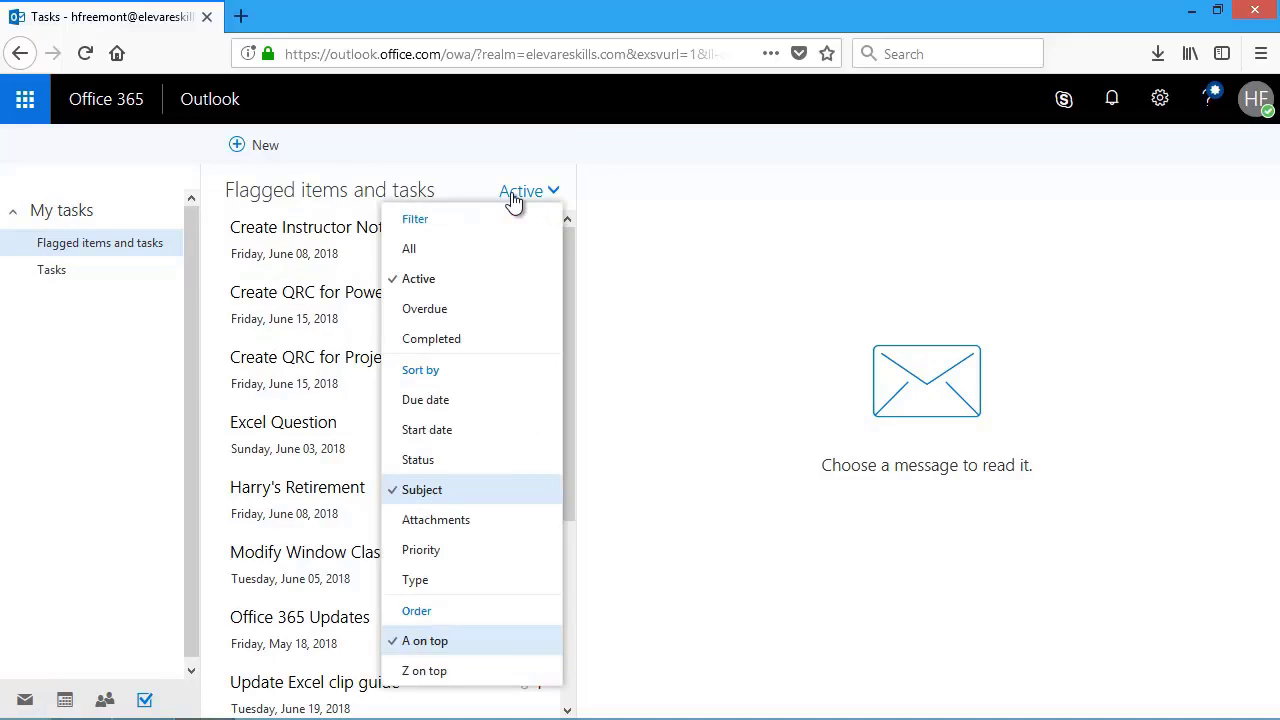
left_click(485, 533)
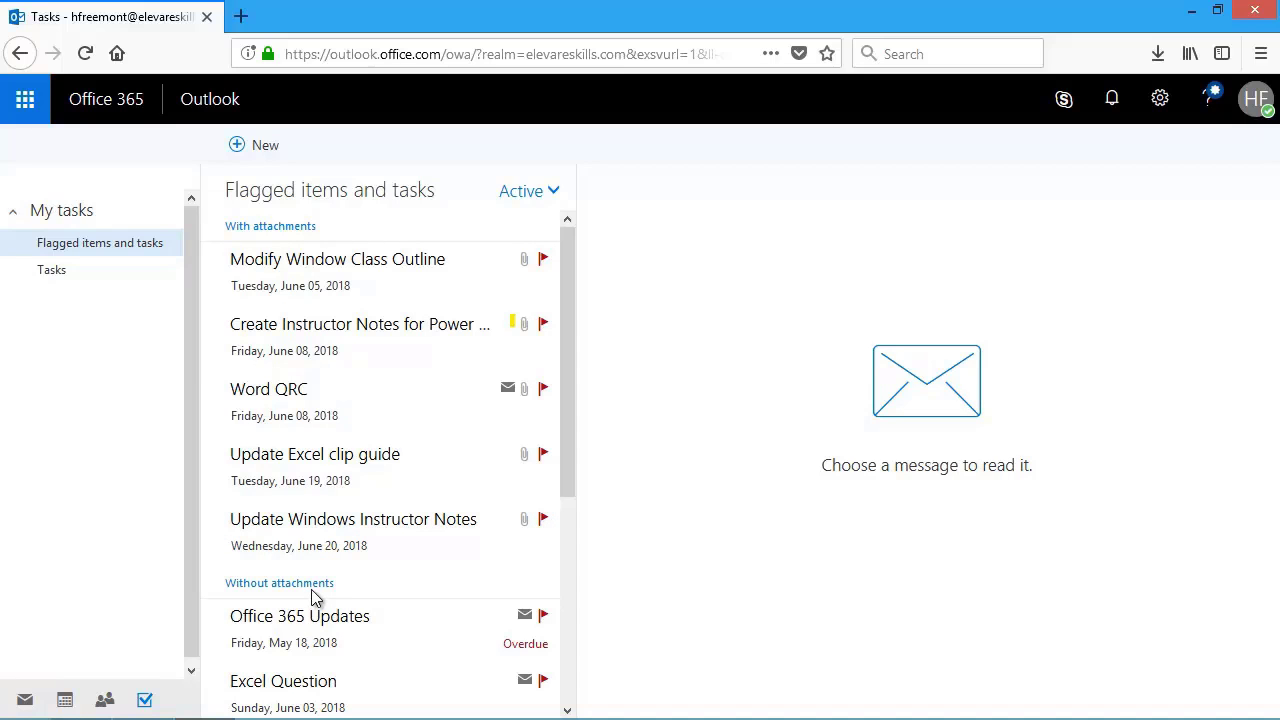
left_click(514, 196)
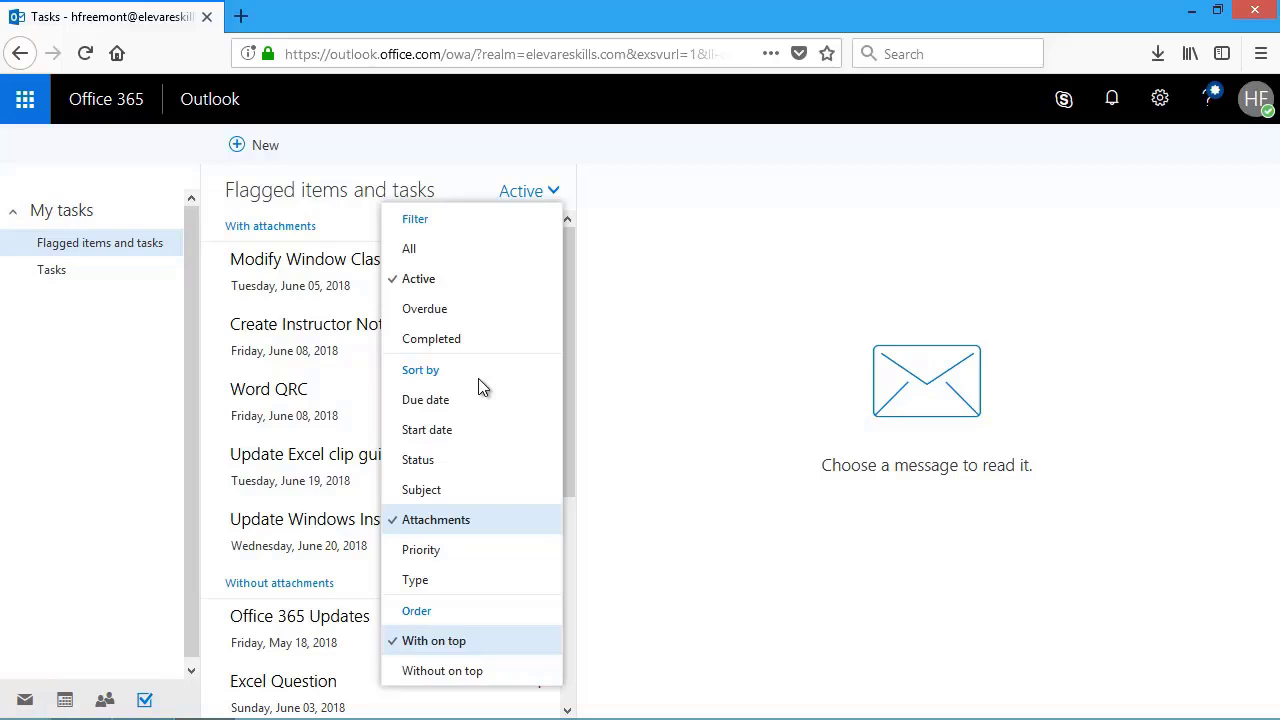
left_click(455, 318)
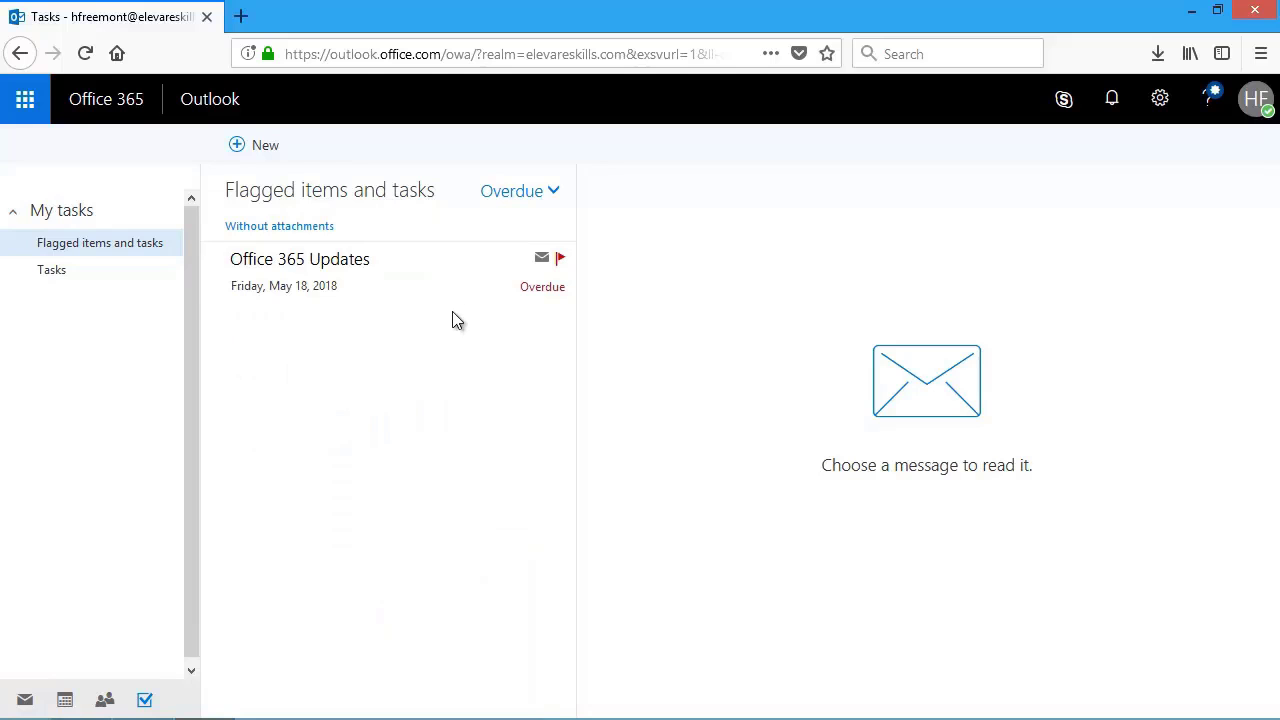
Step: Filter the list to Completed tasks, then to All tasks
left_click(511, 192)
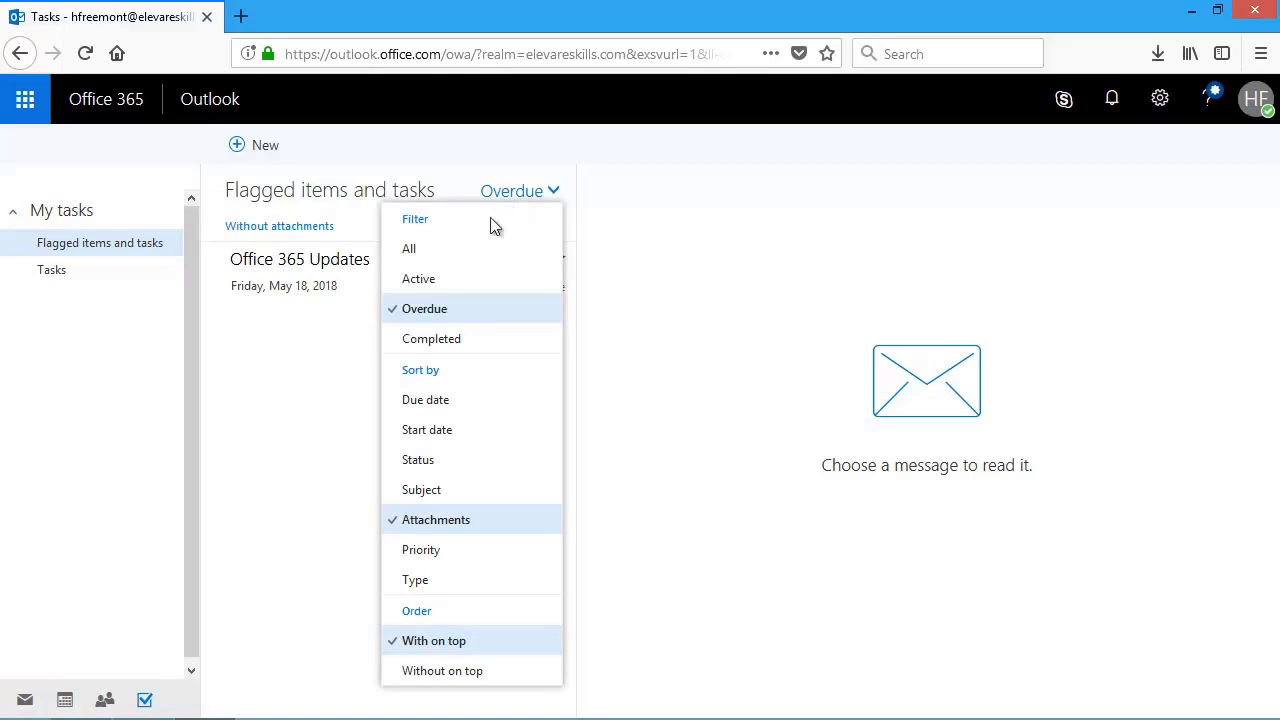
left_click(479, 341)
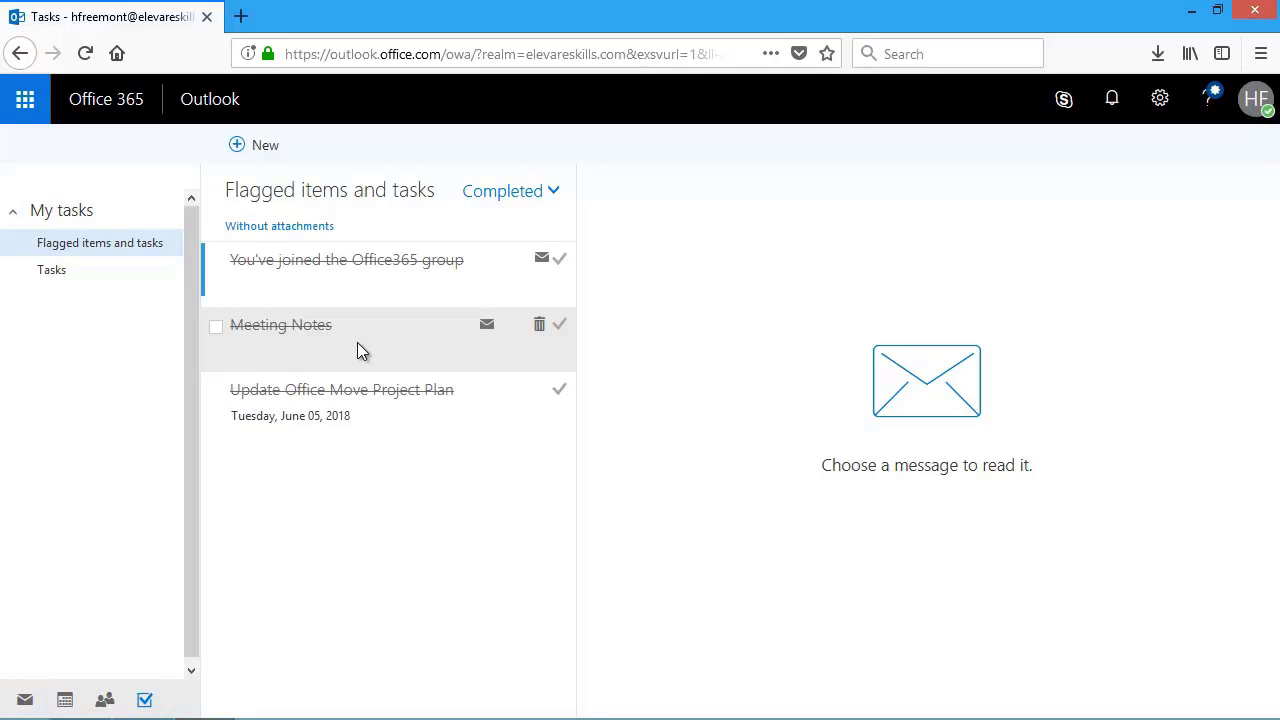
left_click(486, 204)
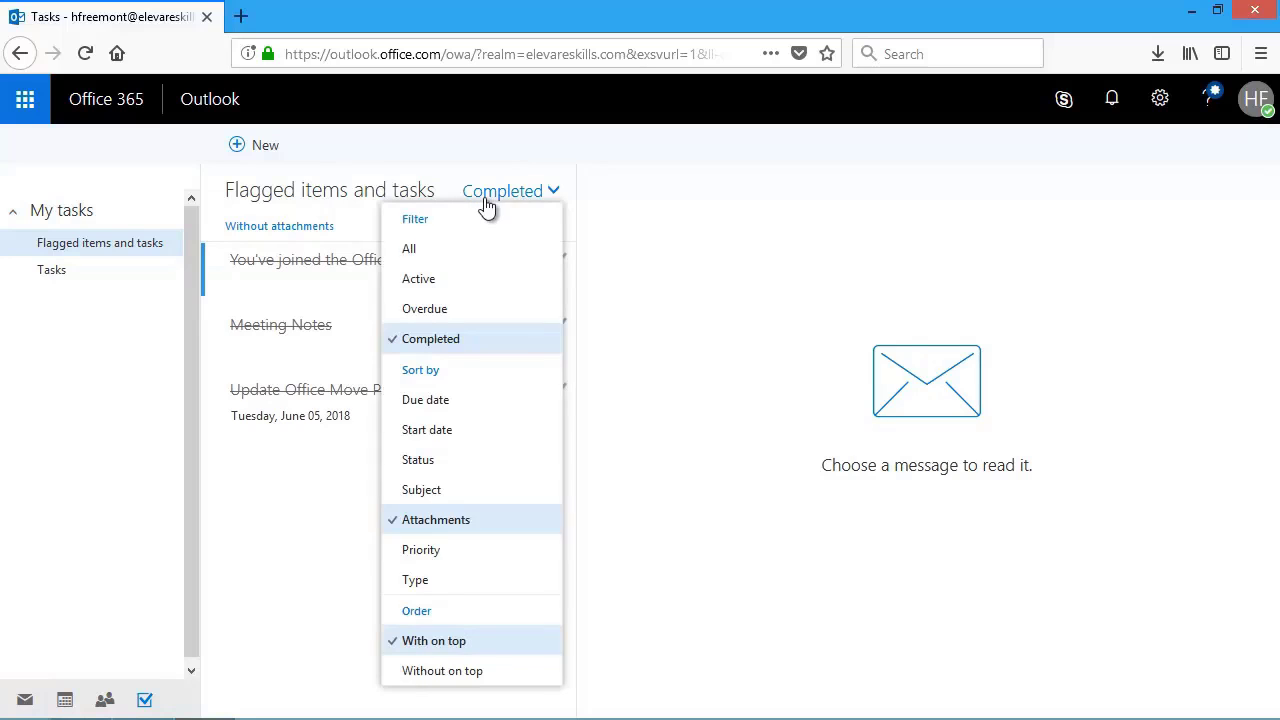
left_click(452, 258)
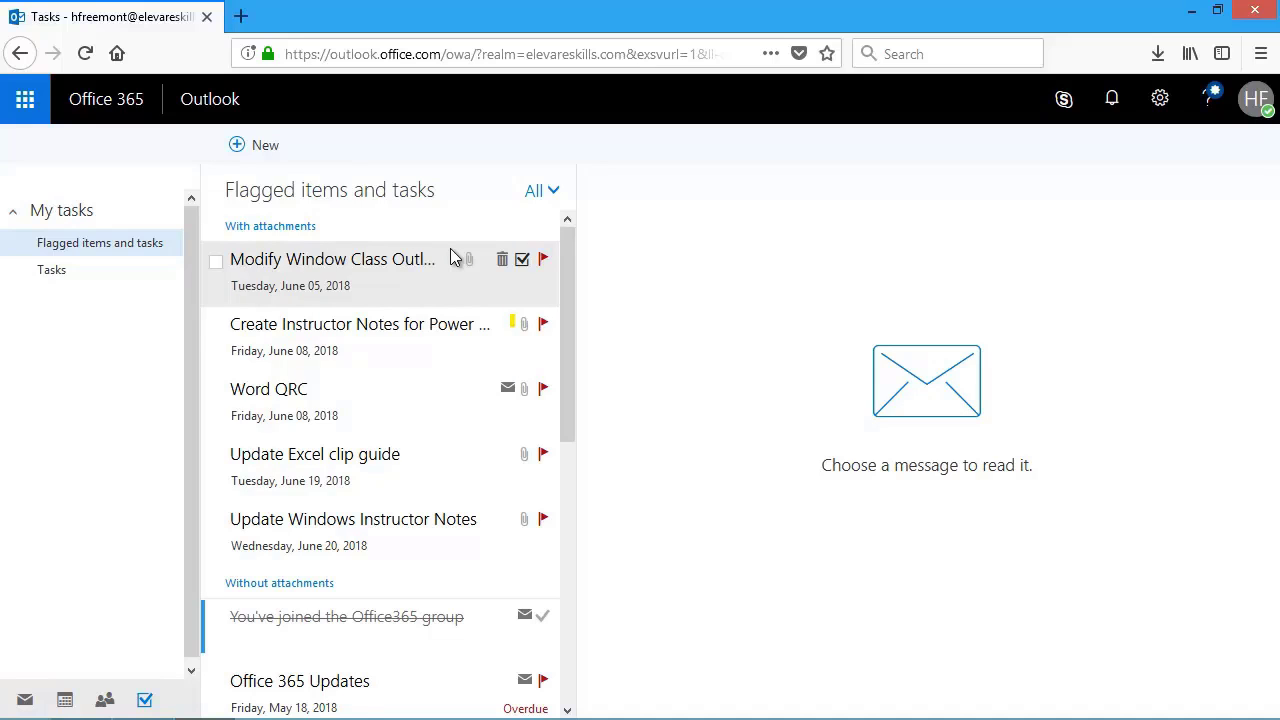
Step: Filter back to Active tasks and sort them by Due date
left_click(533, 195)
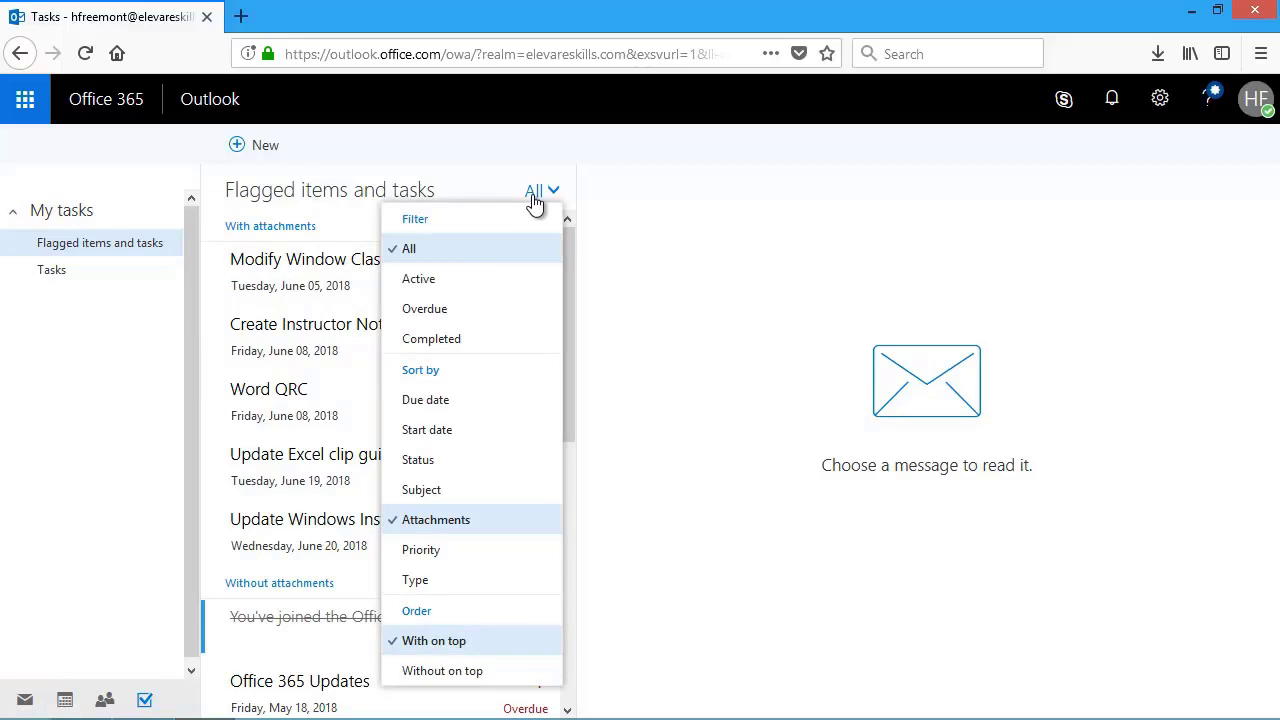
left_click(463, 280)
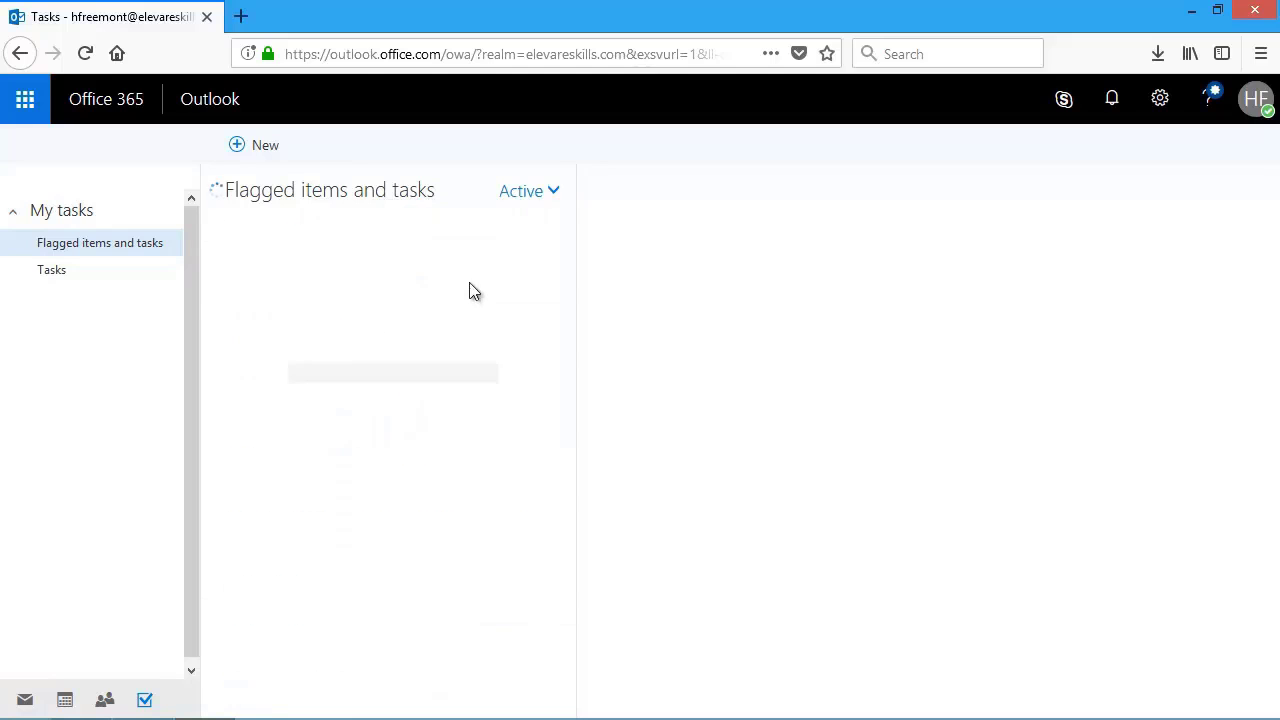
left_click(522, 200)
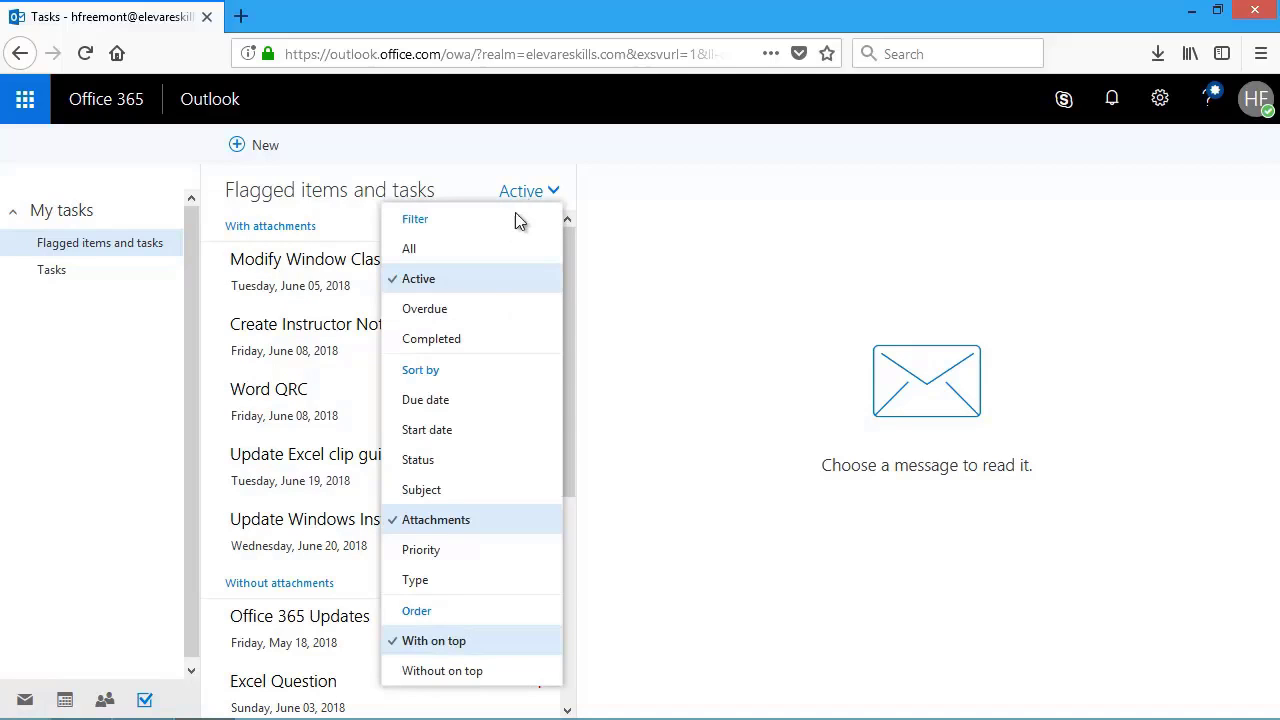
left_click(450, 401)
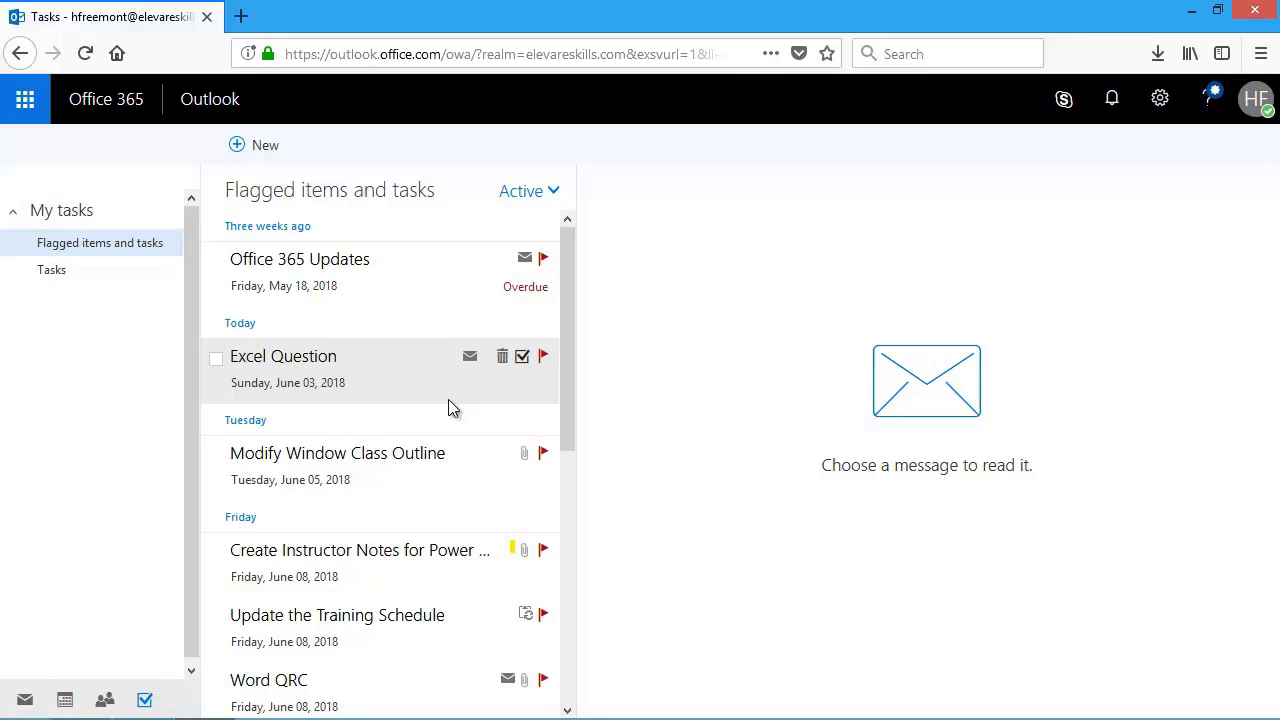
Step: Delete the overdue Office 365 Updates email, confirming Yes in the Warning dialog
left_click(440, 287)
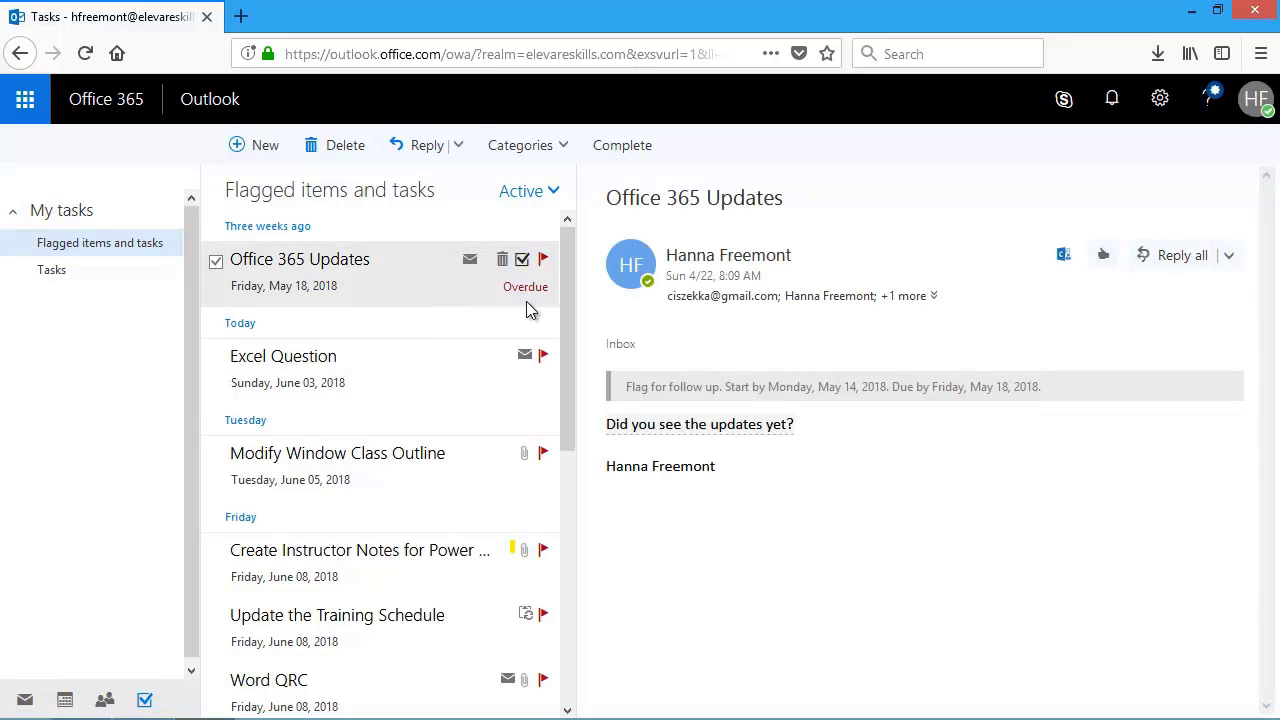
mouse_move(754, 444)
left_click(503, 262)
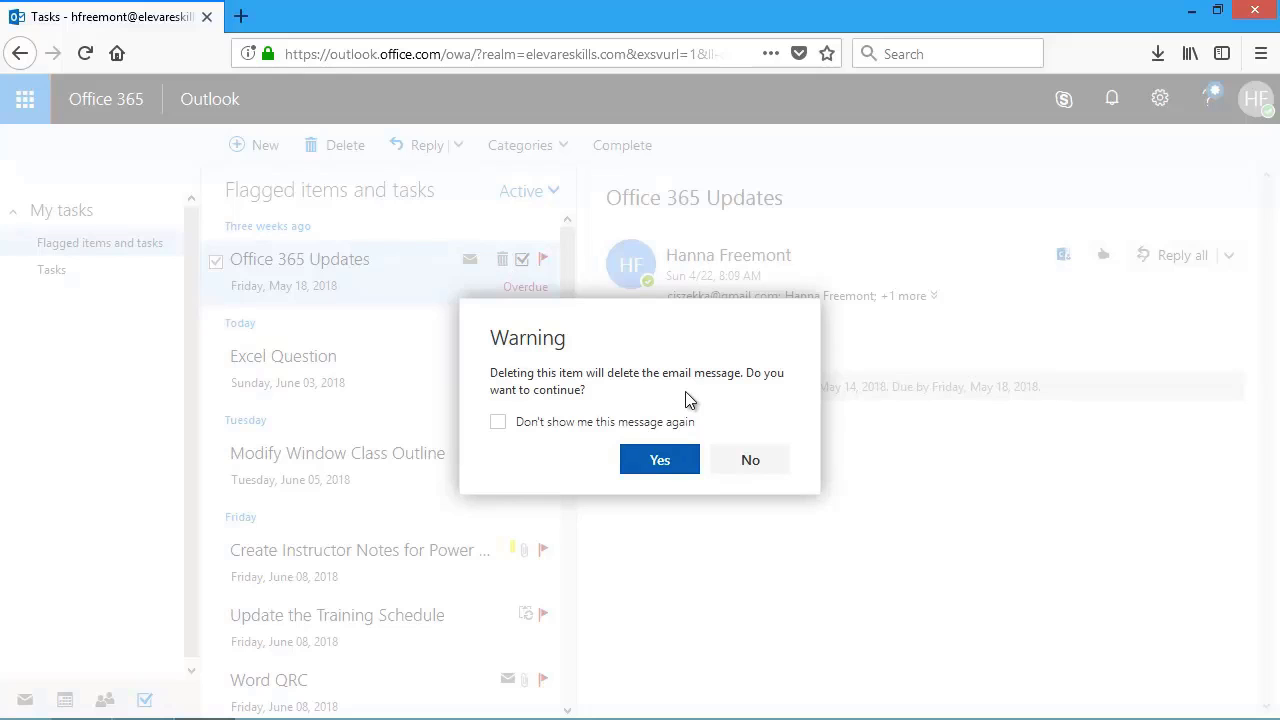
left_click(660, 461)
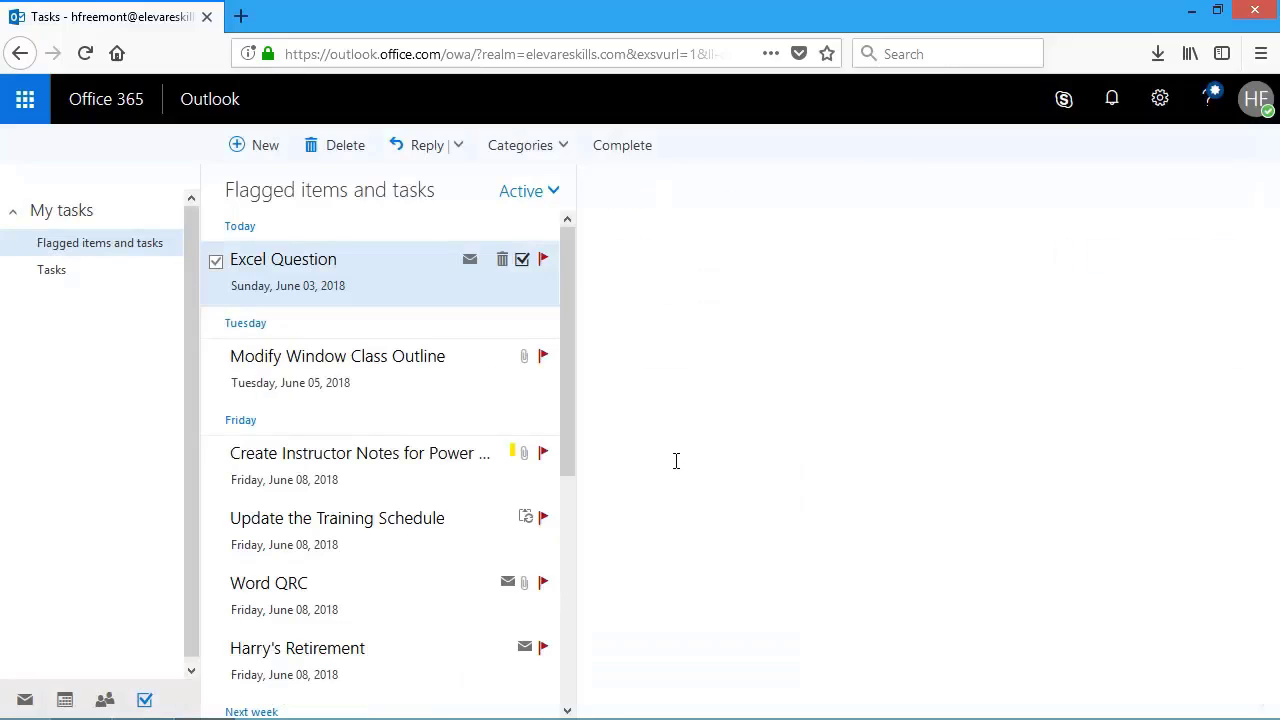